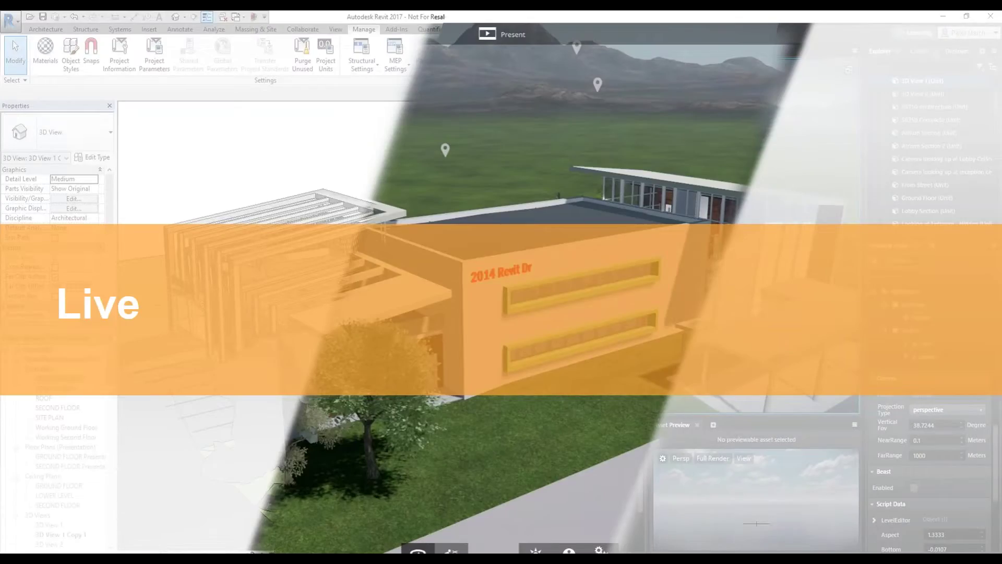
Switch to Autodesk LIVE Editor and open the 56750_Arch - 56750 Complete scene
key("alt+Tab")
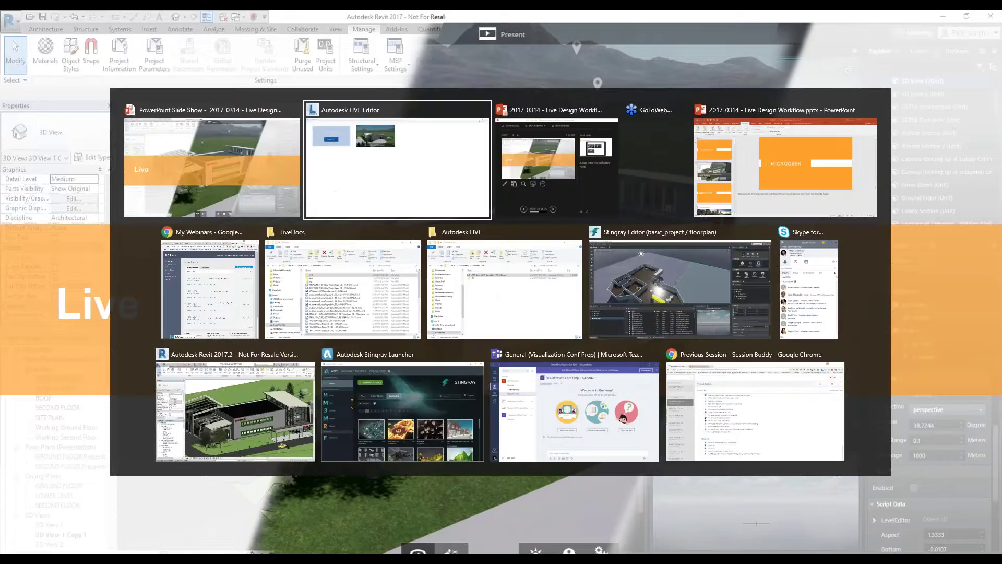
left_click(379, 186)
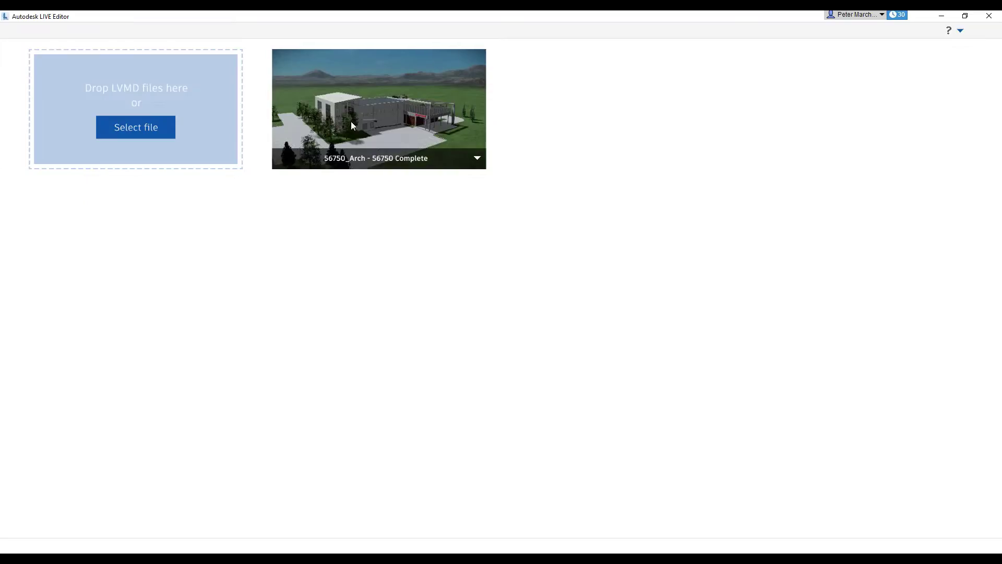
key("ctrl")
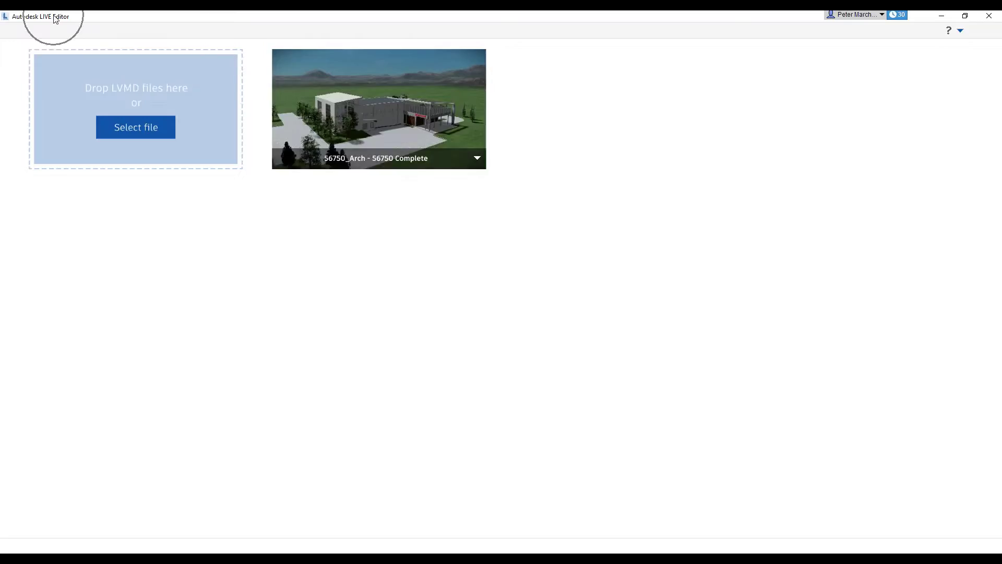
left_click(362, 106)
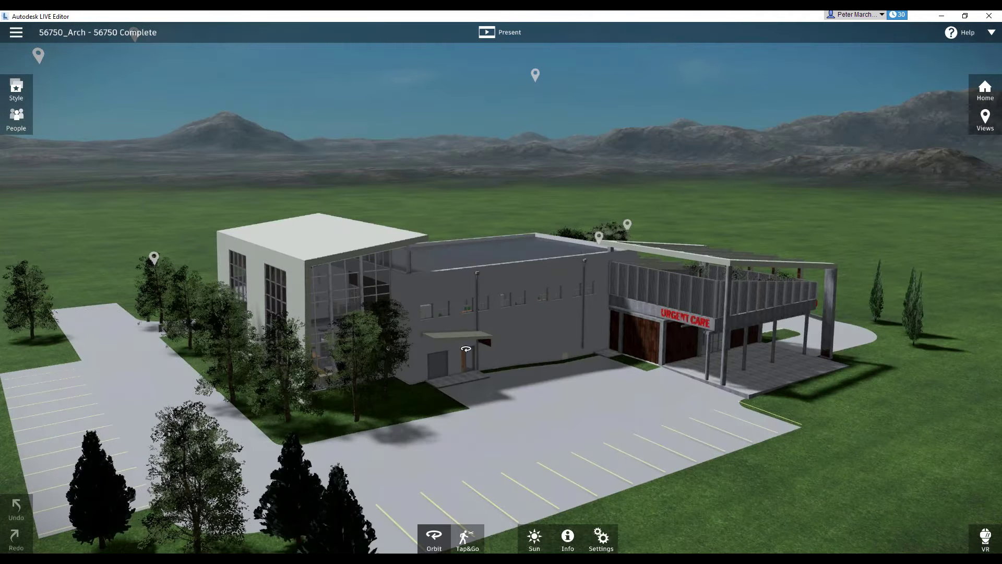
Orbit the building and review the scene's saved points of view and its publishing options
left_click_drag(466, 348, 497, 405)
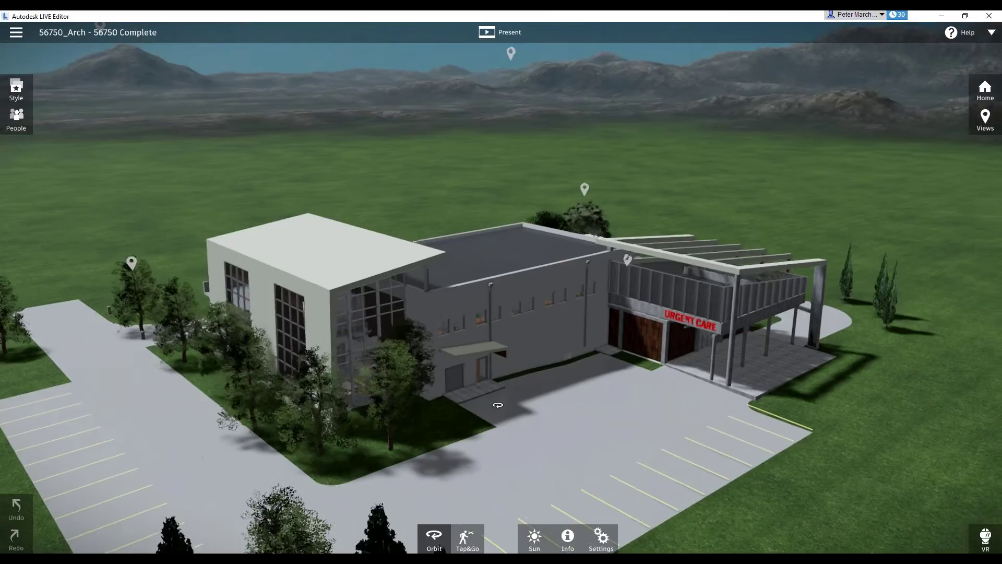
left_click(985, 119)
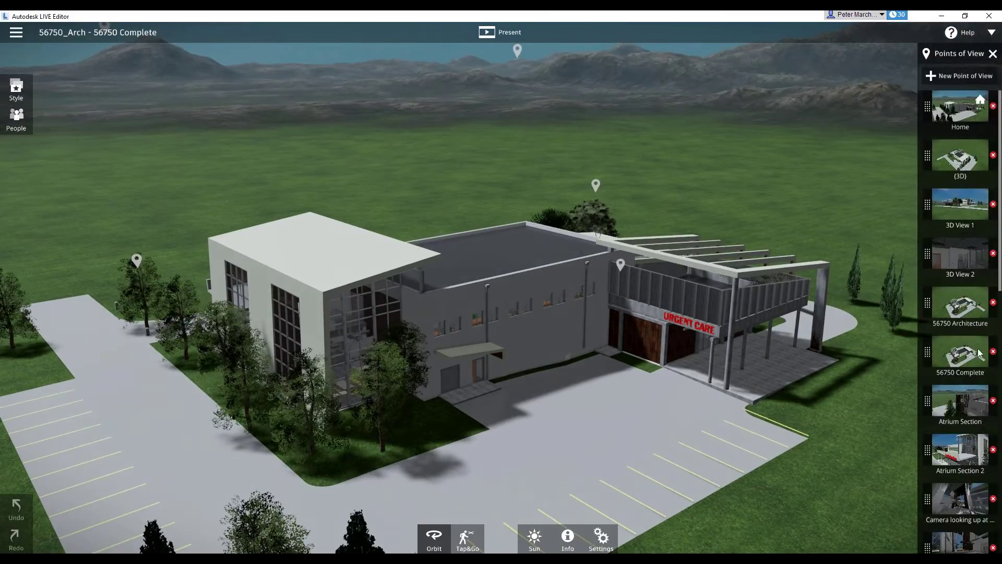
left_click(993, 55)
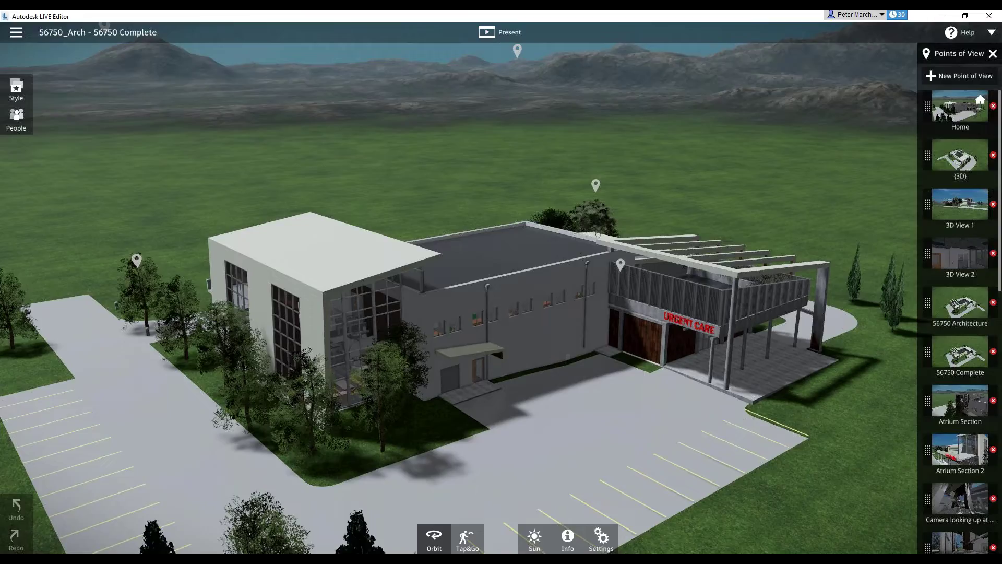
left_click(15, 35)
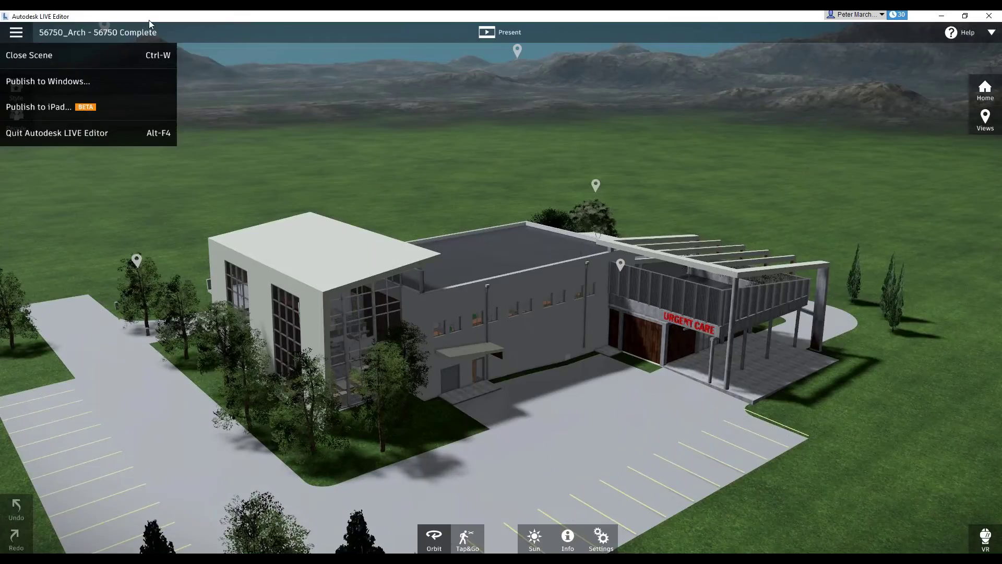
left_click(20, 32)
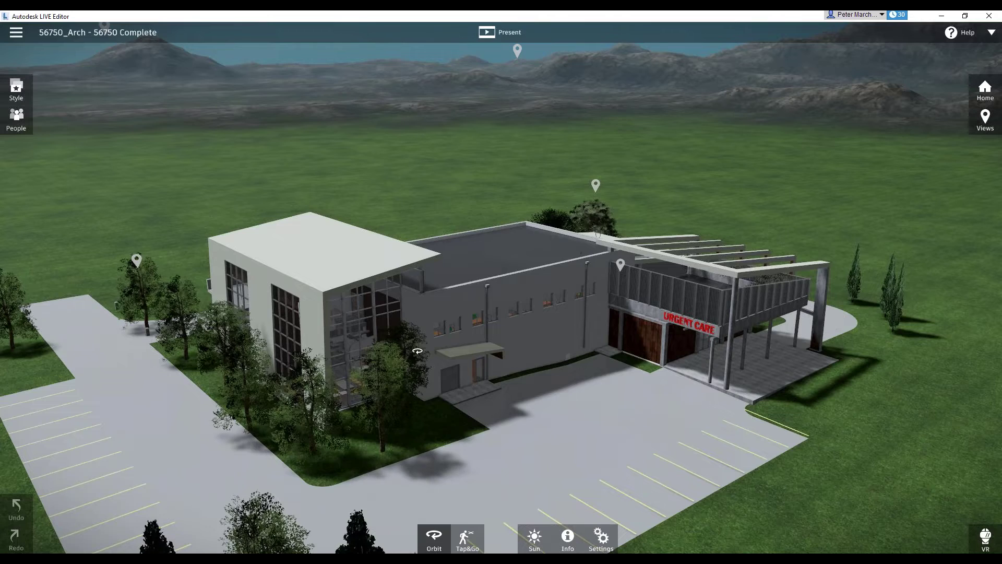
Orbit around to the facade with the 2014 Revit Dr sign and review the scene's display and navigation settings
mouse_move(156, 417)
left_mouse_down()
mouse_move(391, 482)
mouse_move(255, 414)
mouse_move(395, 473)
left_mouse_up()
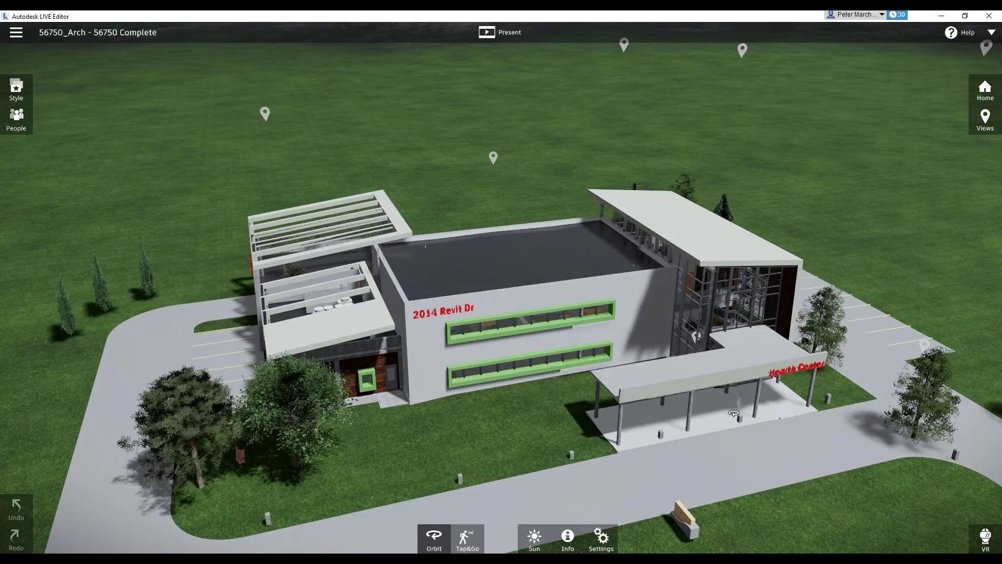
middle_click_drag(698, 416, 591, 233)
middle_click_drag(520, 296, 658, 324)
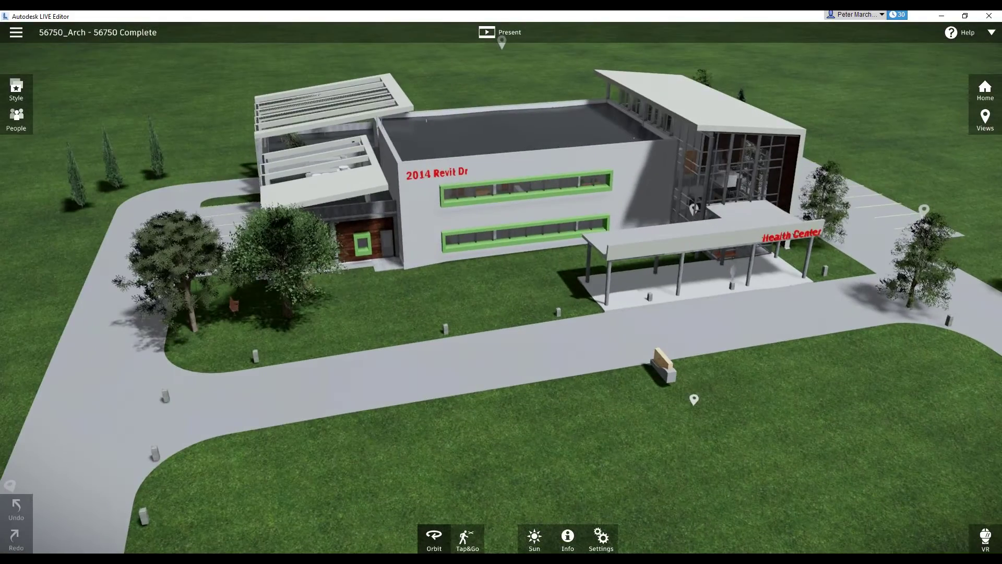
left_click(611, 542)
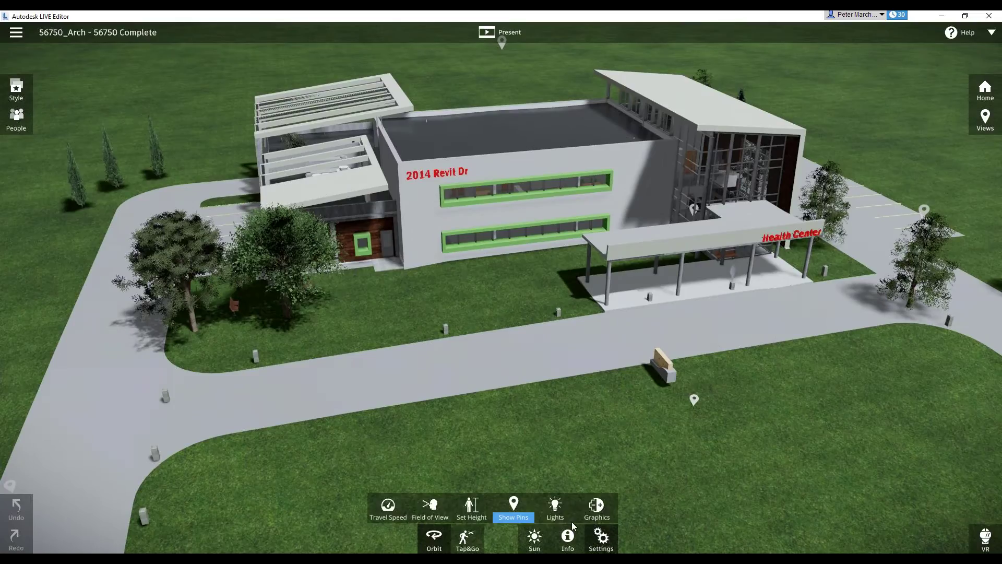
left_click(523, 505)
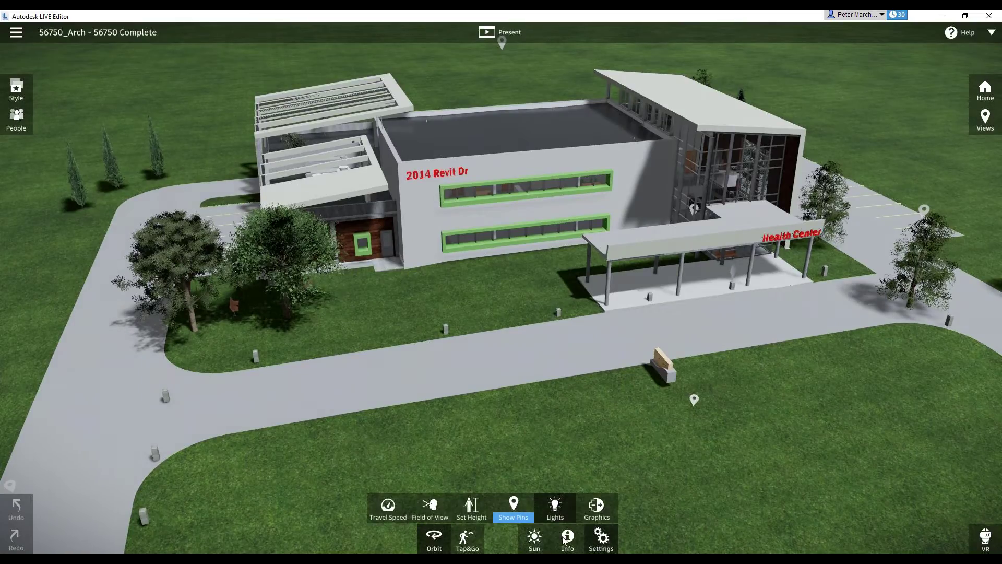
Preview the building at night with the sun time at 09:25 PM, and set the time of day to 12:41 PM
left_click(535, 540)
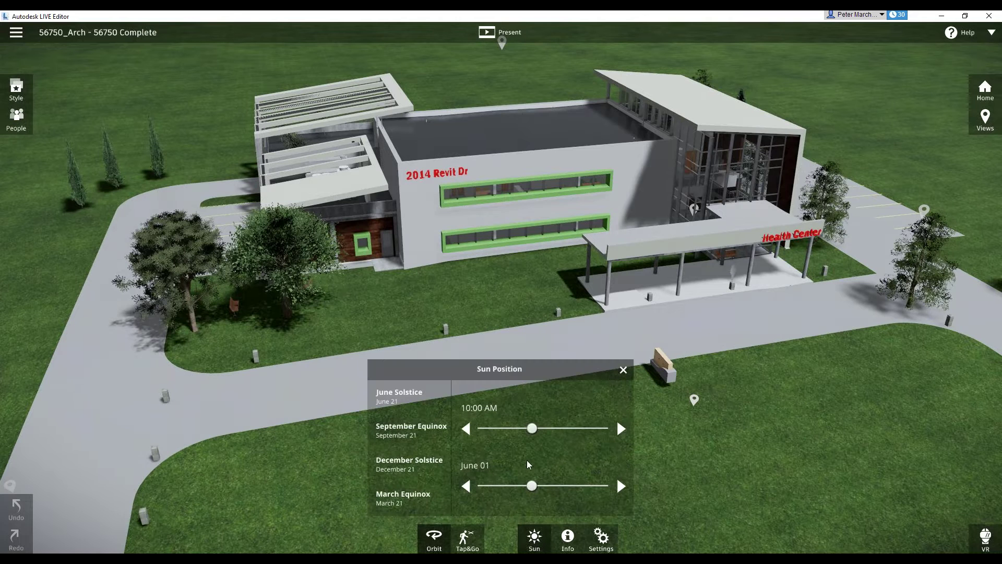
left_click(589, 429)
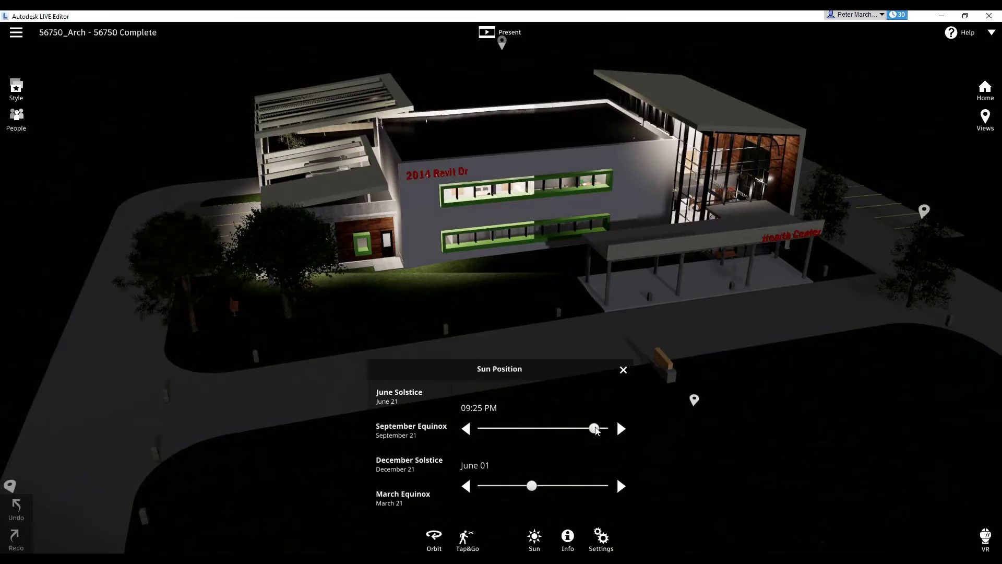
left_click(574, 429)
left_click(549, 431)
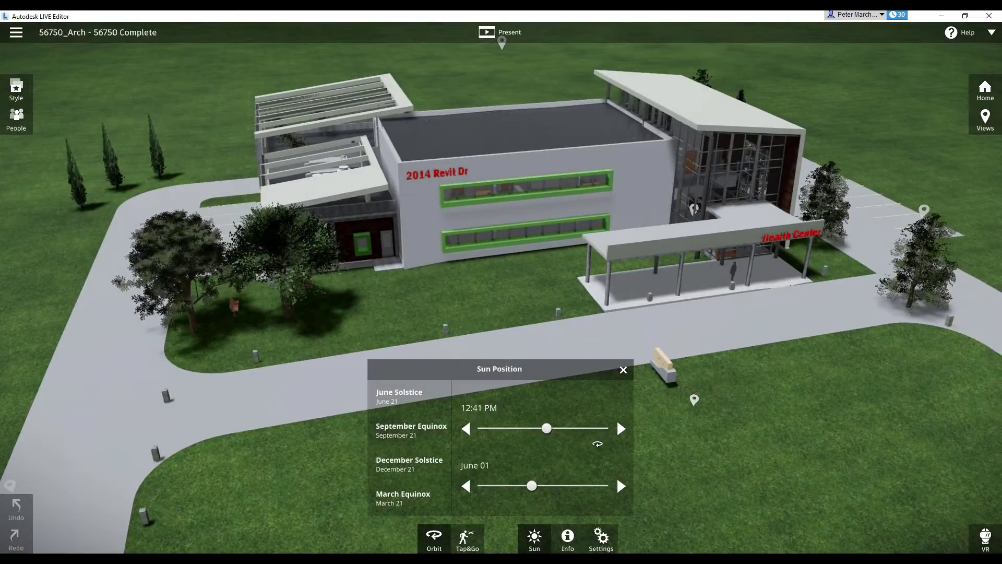
Walk at eye level from the lawn past the Health Center sign to under the entrance canopy, and close the sun settings
double_click(745, 288)
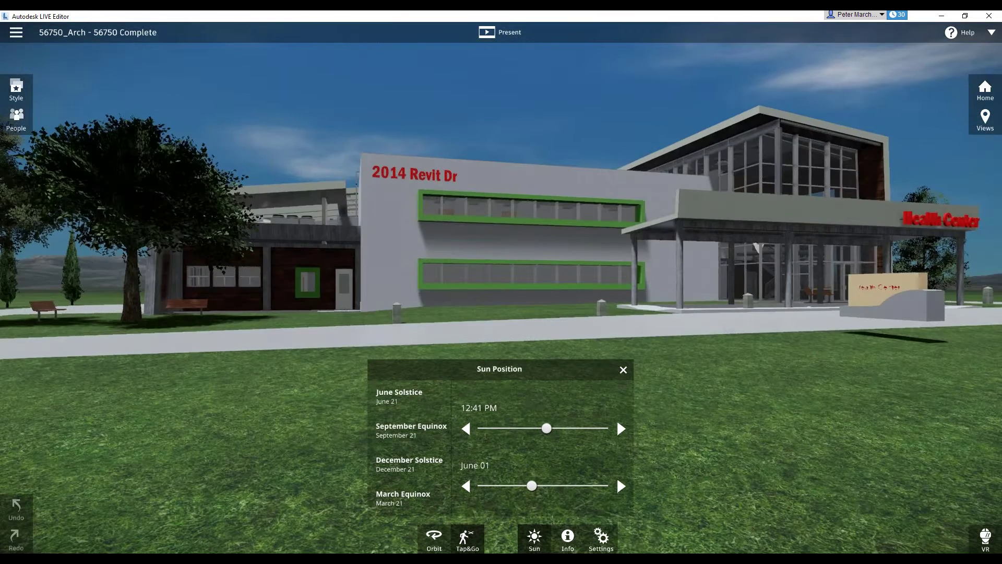
left_click_drag(744, 289, 365, 304)
key("w")
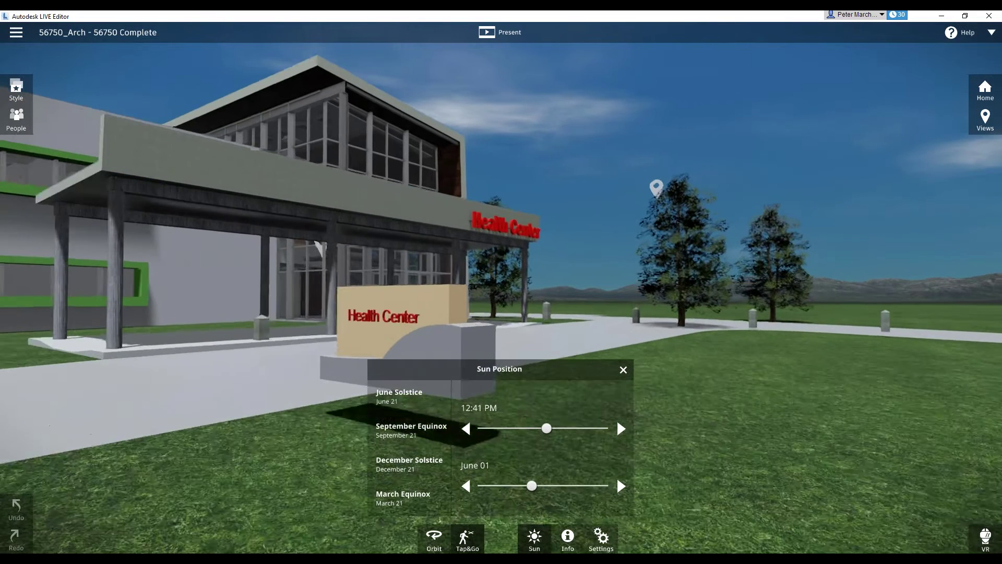
key("w")
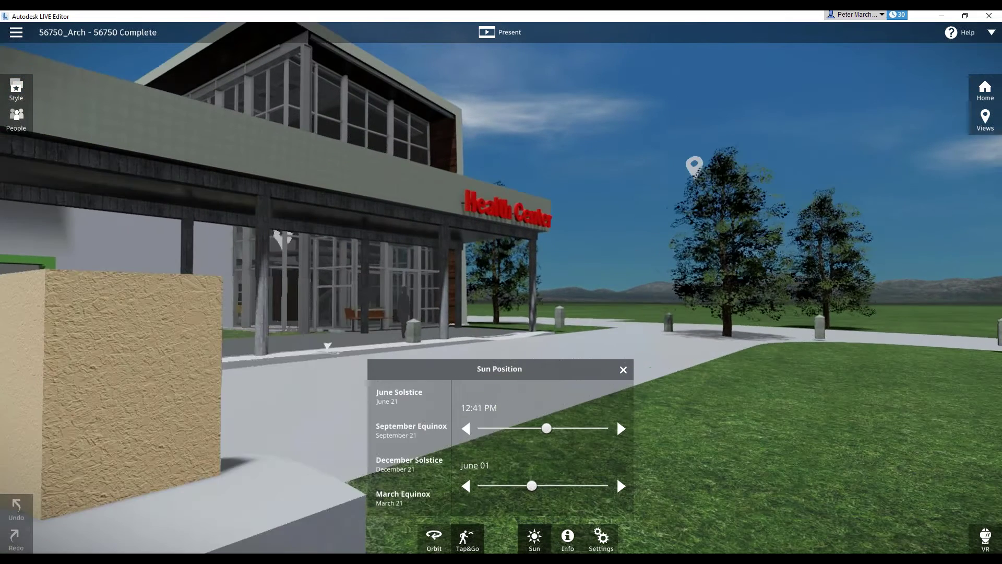
left_click(328, 347)
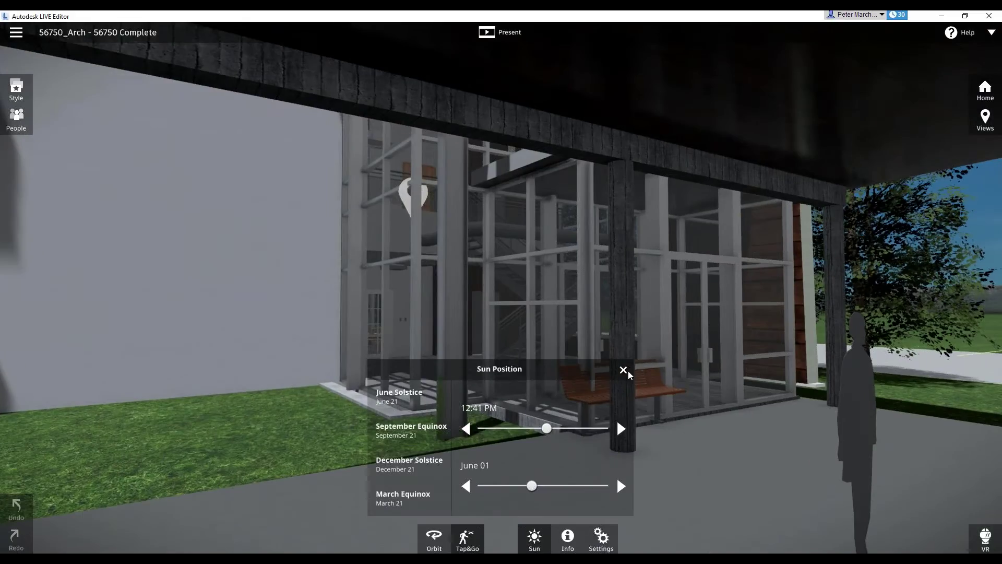
left_click(625, 371)
Review the Tap&Go height presets and walk into the glazed lobby to look up at the staircase
mouse_move(467, 537)
left_click(467, 514)
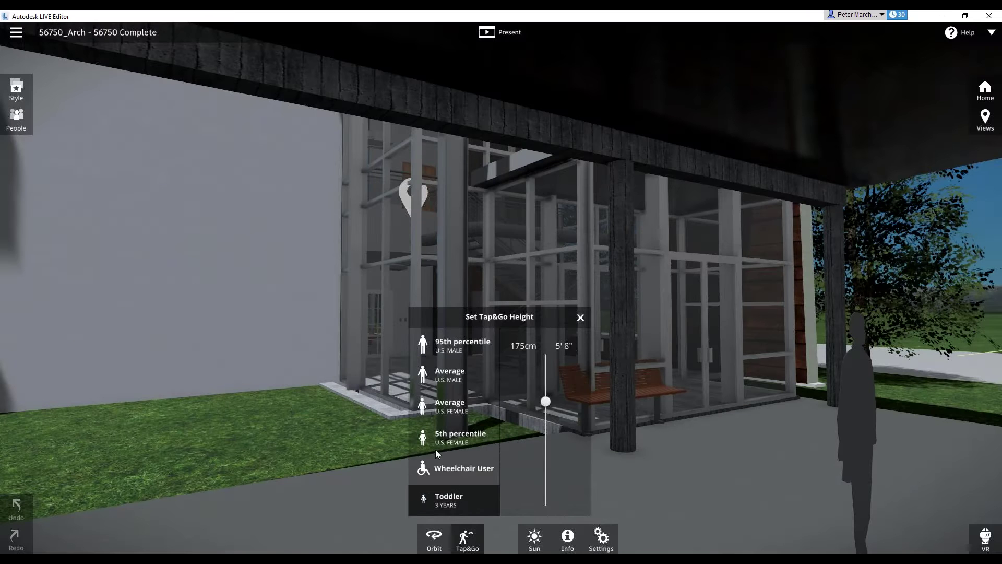
left_click(580, 318)
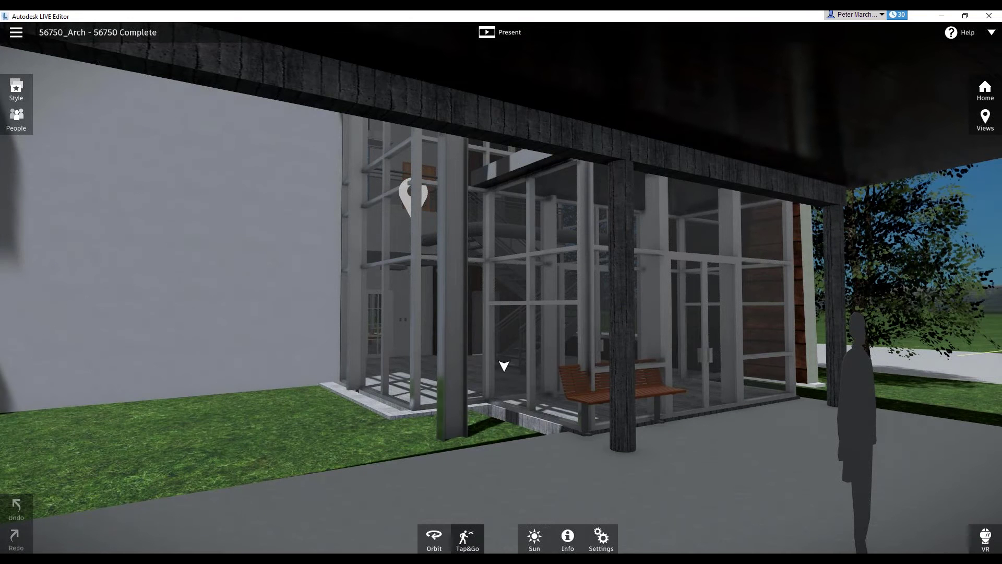
left_click(506, 357)
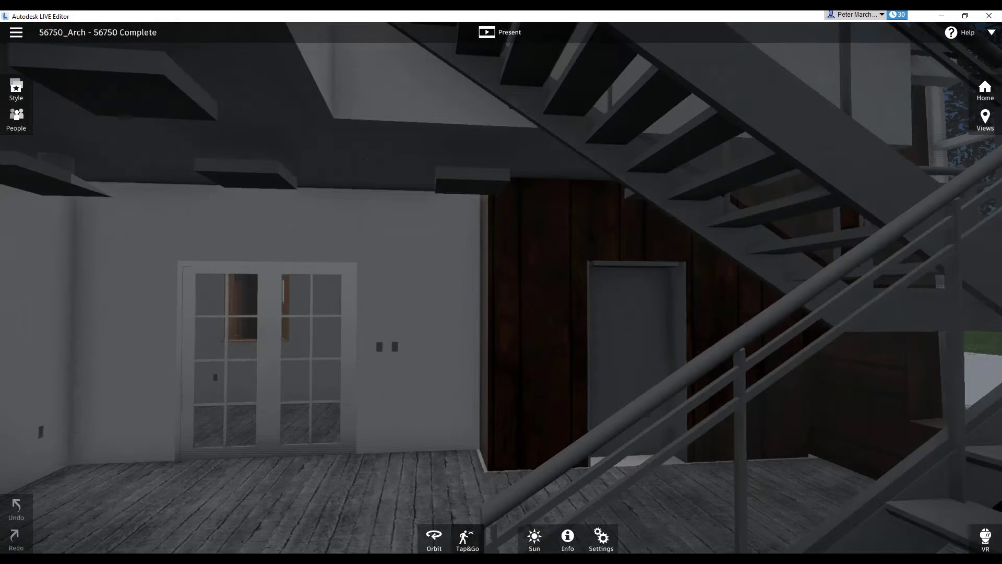
left_click_drag(505, 357, 665, 282)
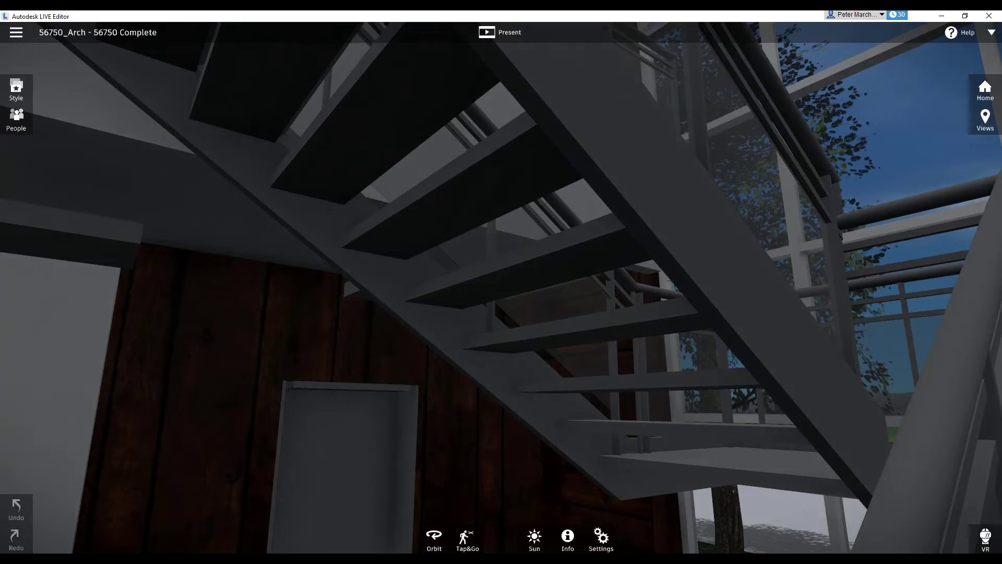
Review the people styles and the scene styles, keeping the full-colour scene style with the red-roofed house
left_click(15, 118)
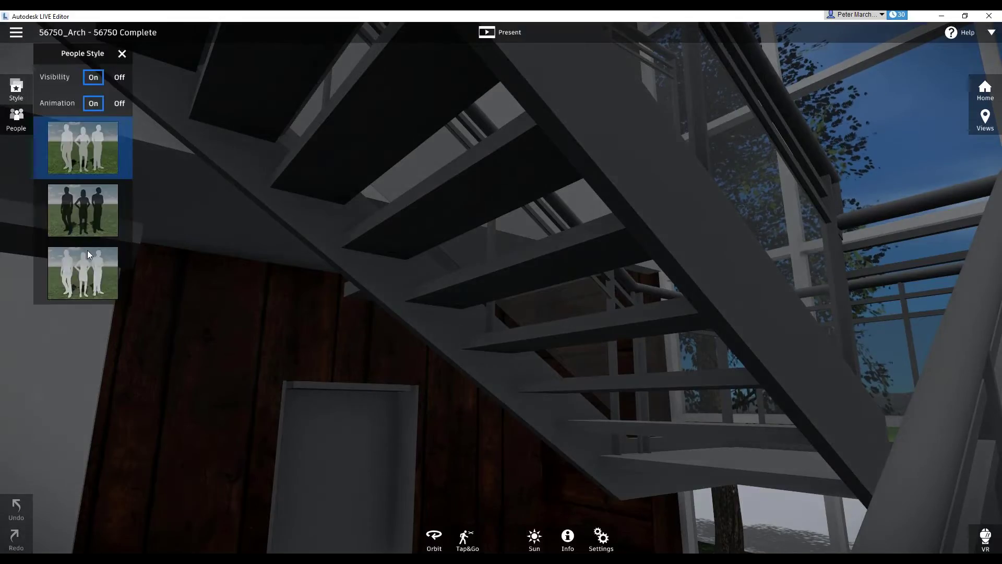
left_click(19, 92)
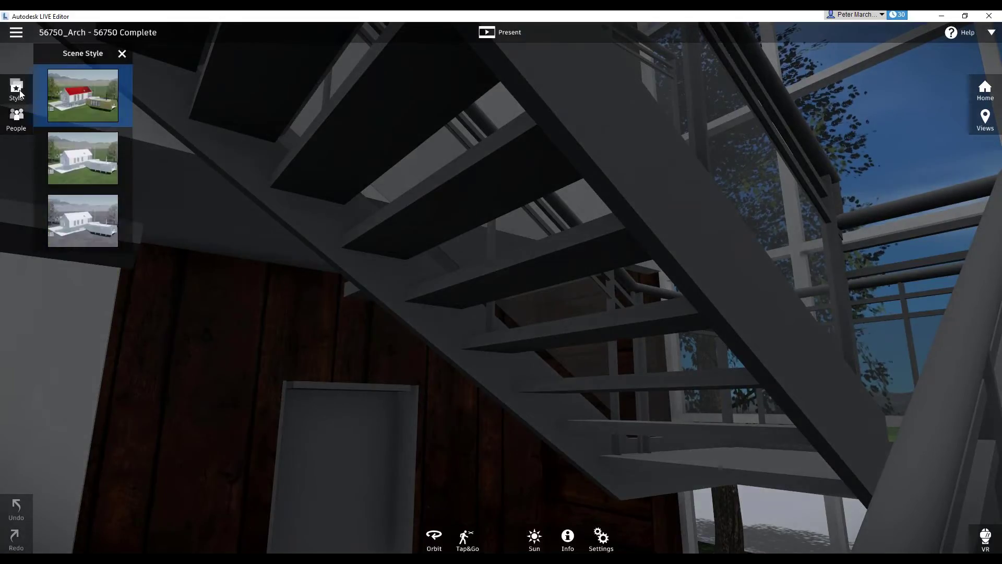
left_click(79, 99)
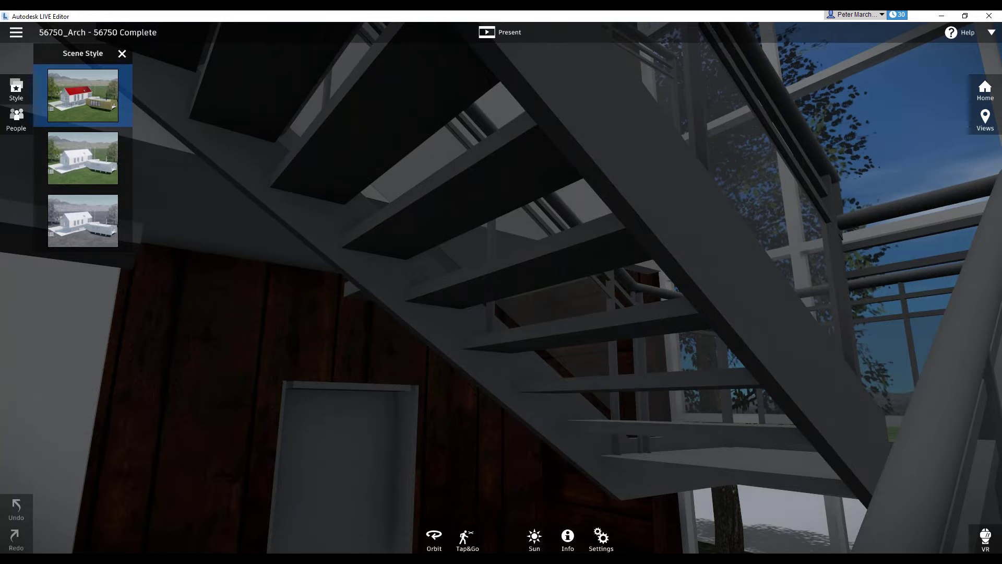
Start presentation mode and advance through the saved views from Home to 56750 Architecture
left_click(500, 34)
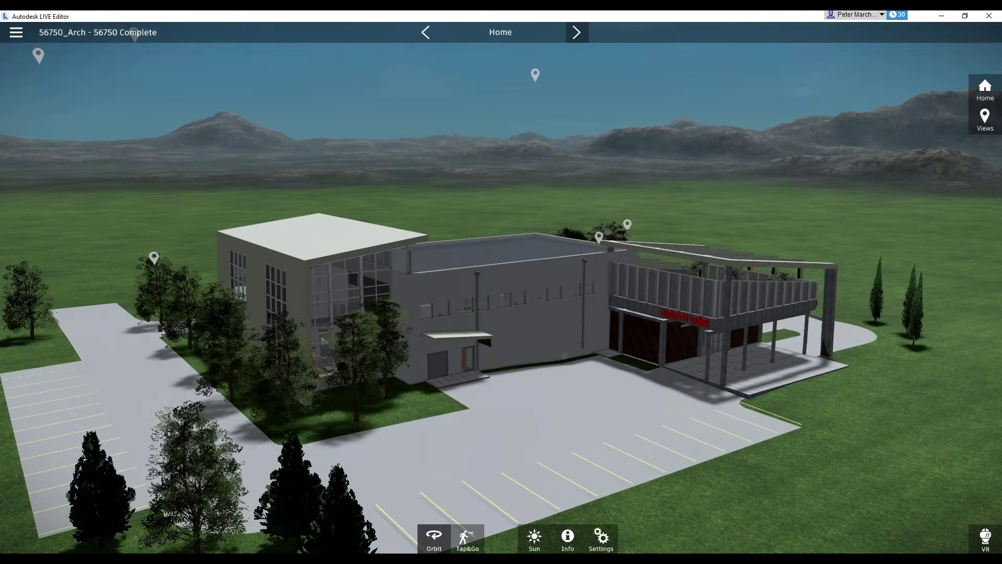
left_click(576, 32)
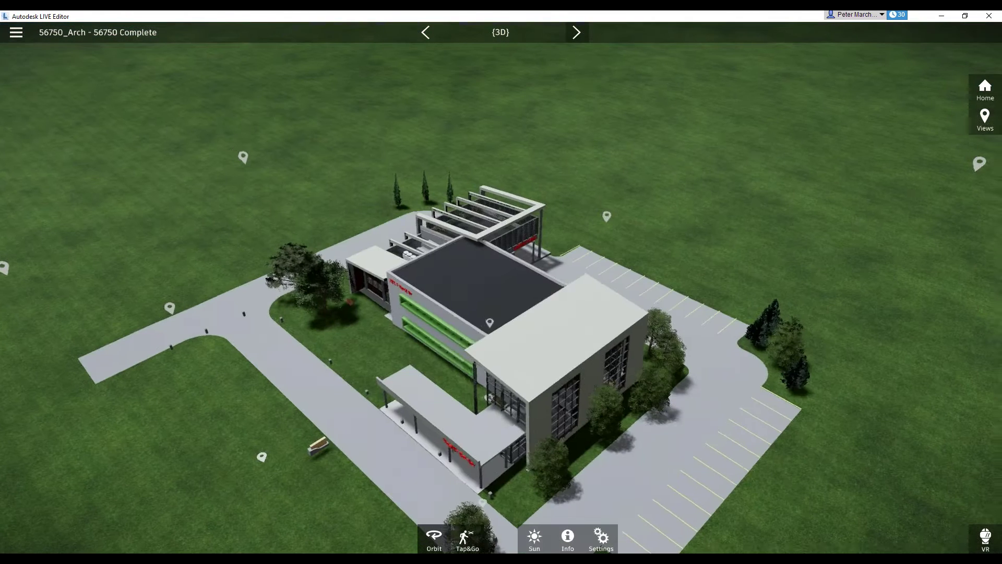
left_click(576, 32)
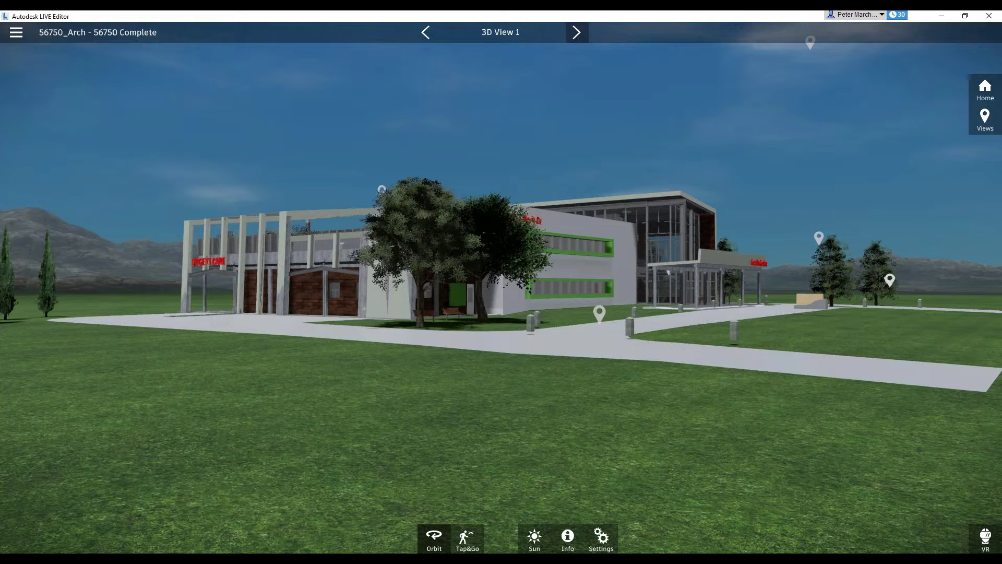
left_click(576, 32)
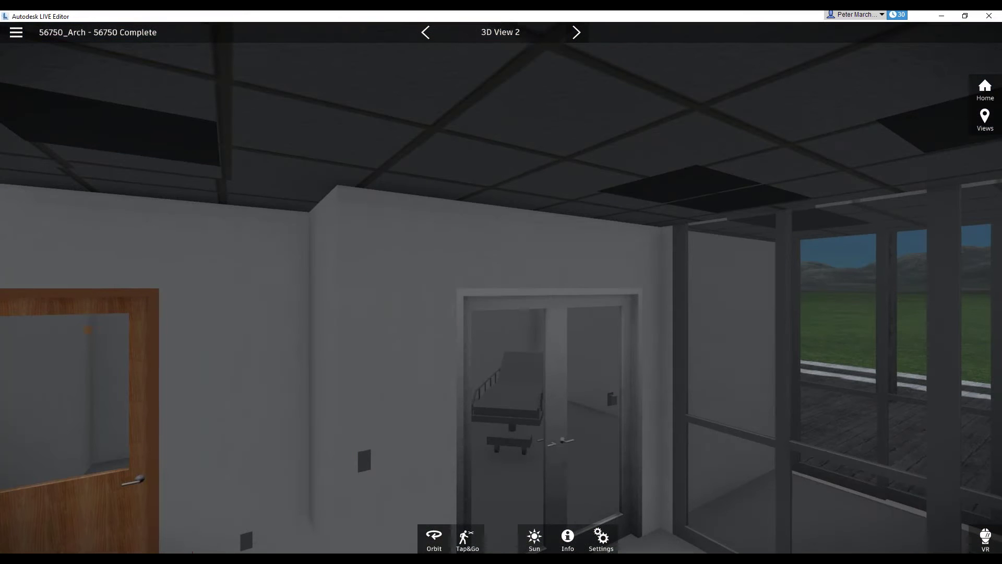
left_click(577, 32)
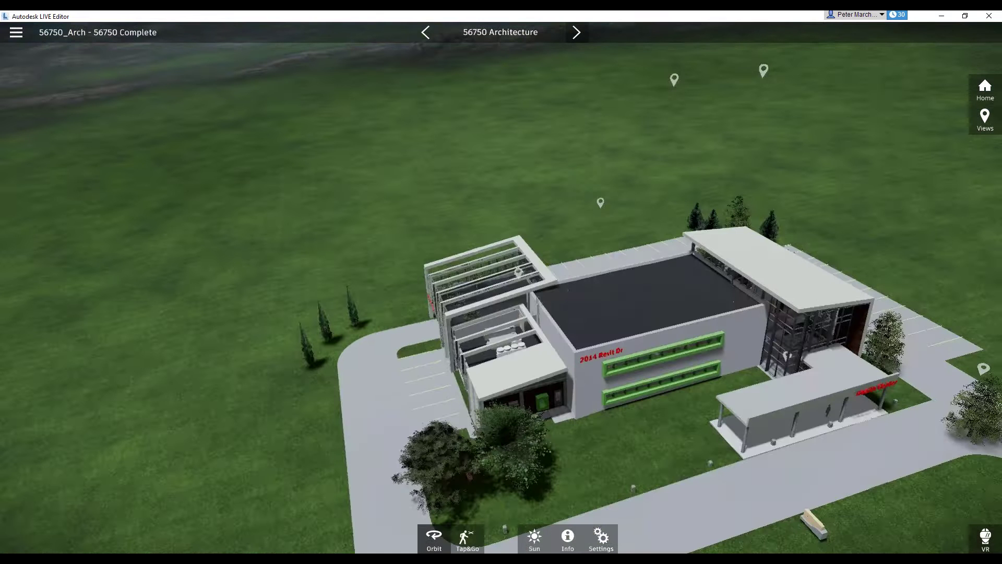
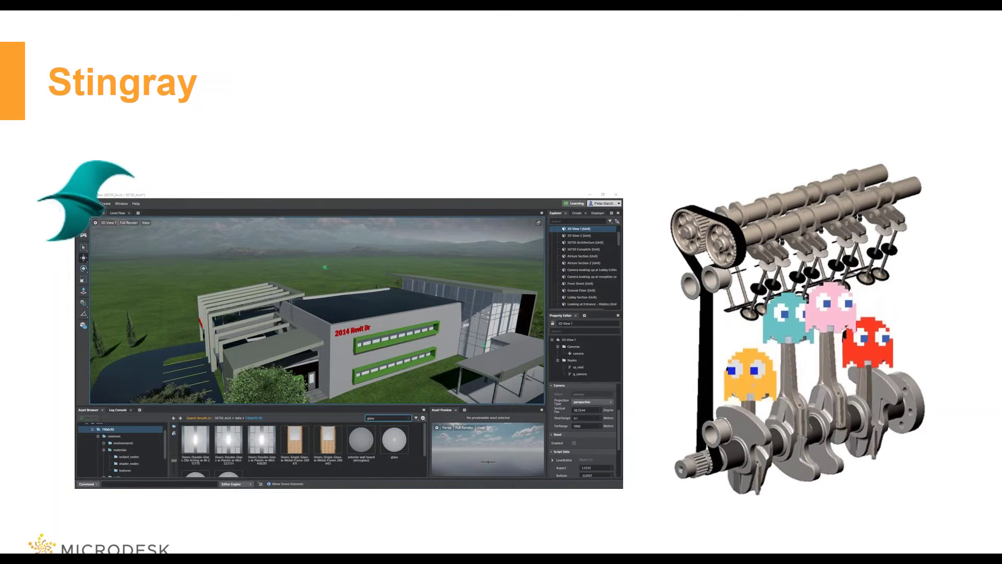
key("Right")
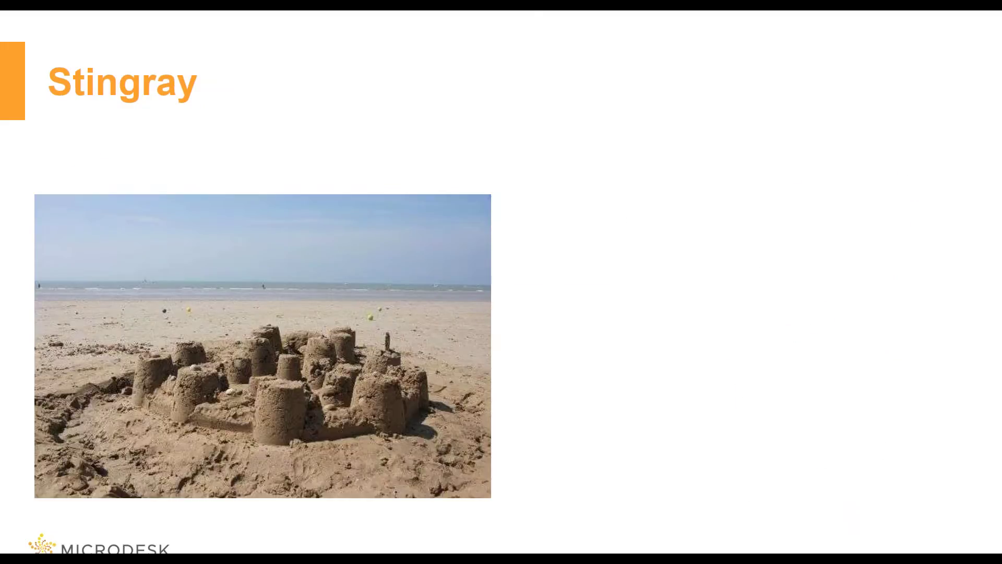
key("Right")
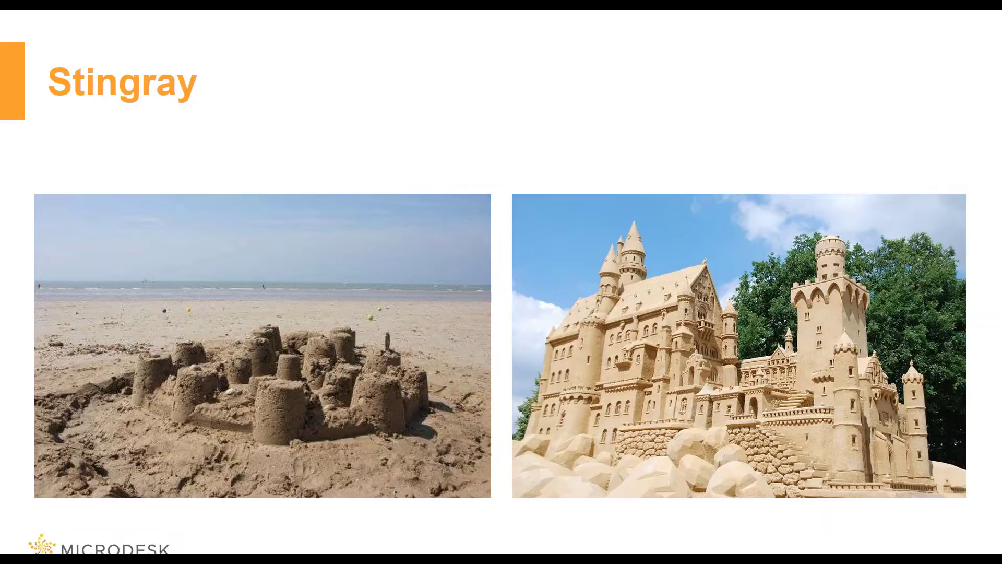
key("Right")
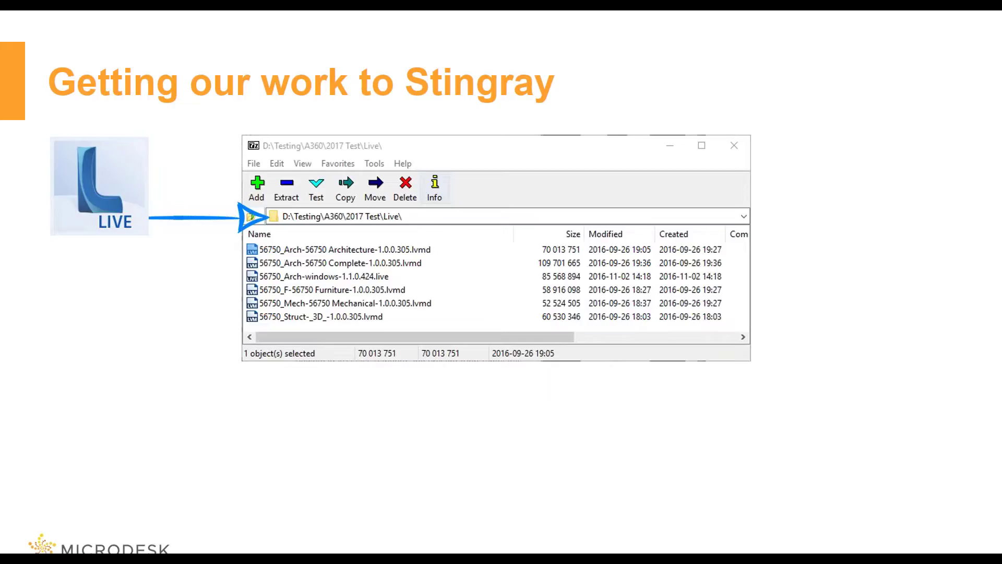
key("Right")
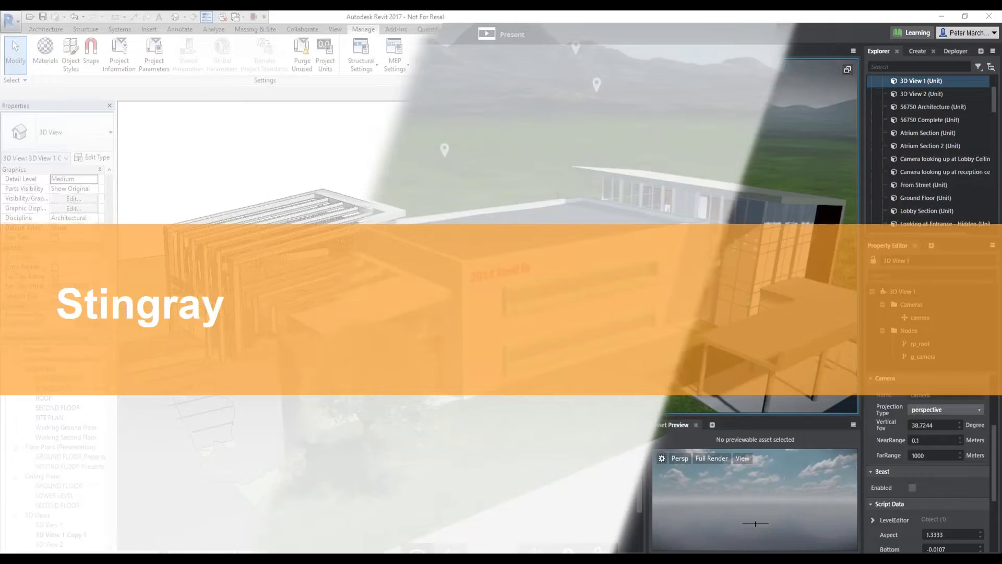
Switch to the Autodesk Stingray Launcher, maximize its window, and check the version options for launching Stingray
key("alt+Tab")
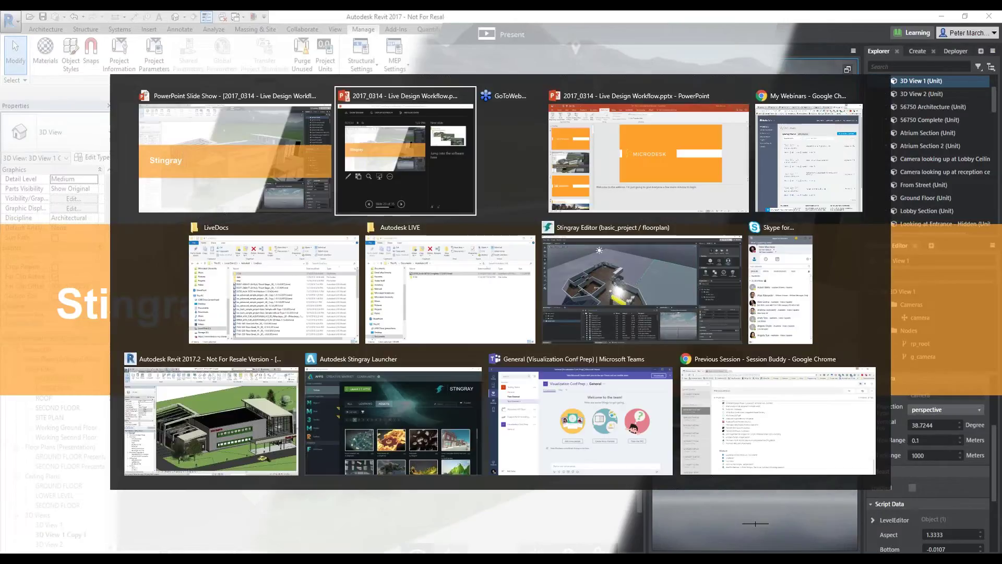
left_click(403, 449)
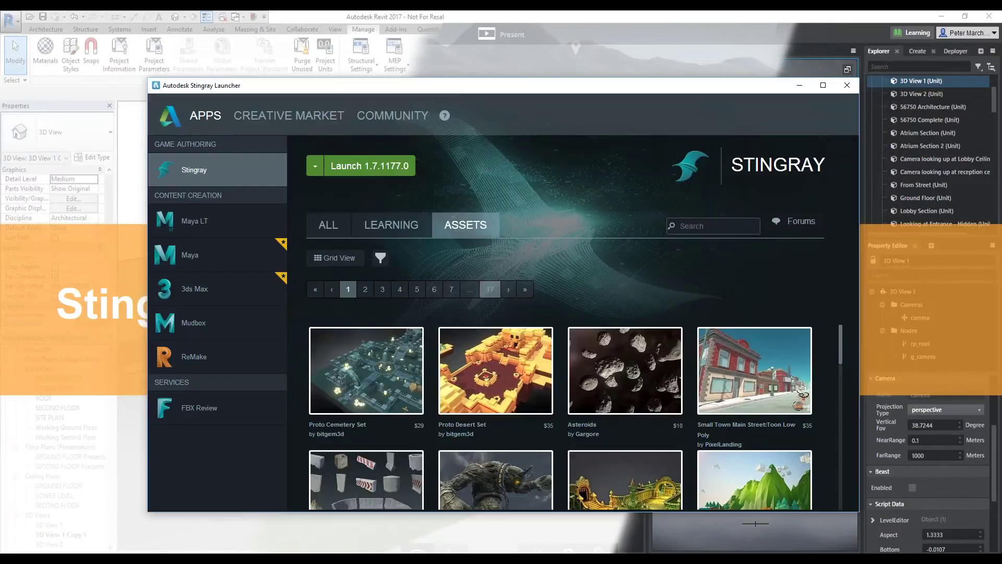
double_click(493, 84)
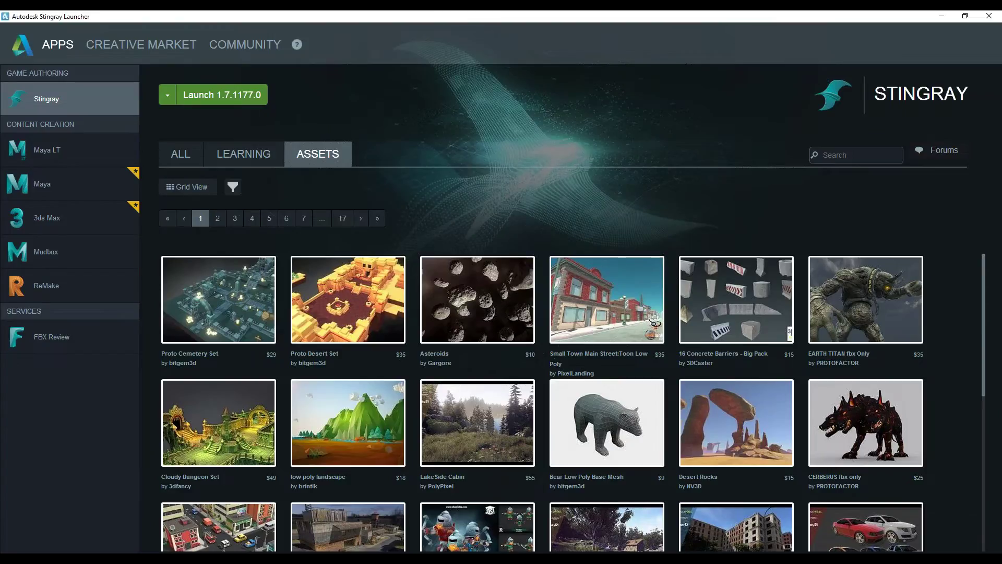
left_click(168, 97)
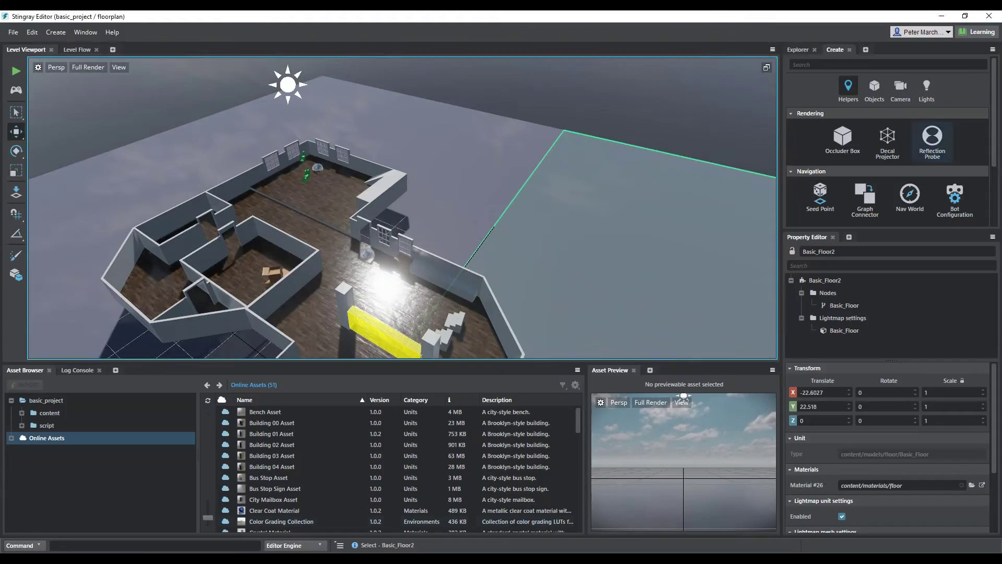
In the Stingray Editor's Project Manager, review the own projects, templates and online projects, and close it
left_click(12, 32)
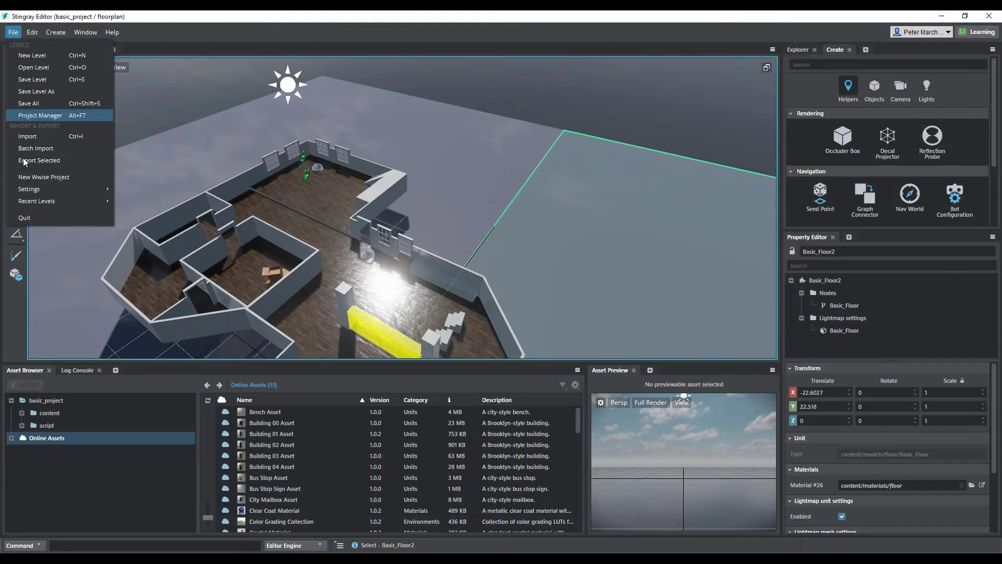
left_click(43, 115)
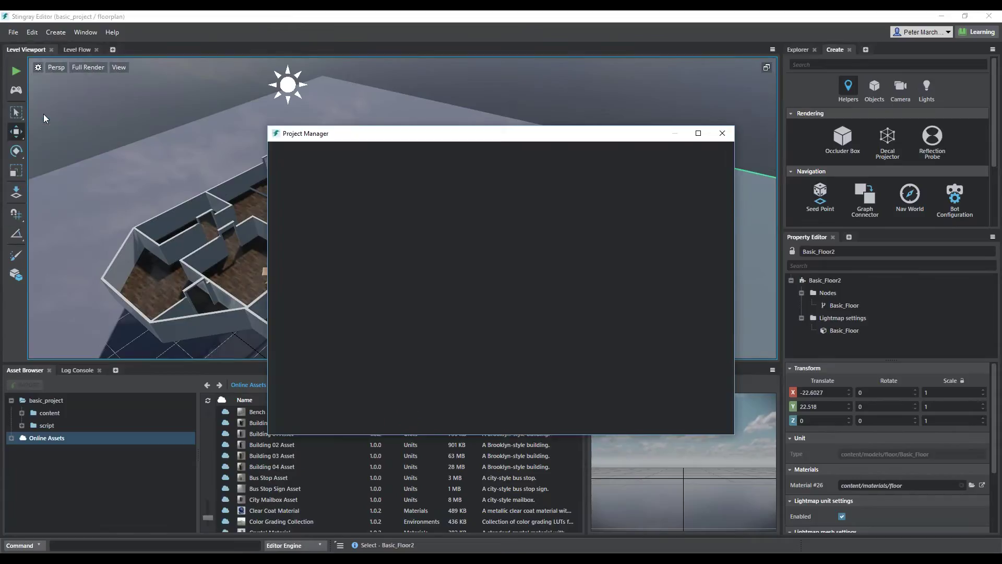
left_click_drag(435, 134, 416, 127)
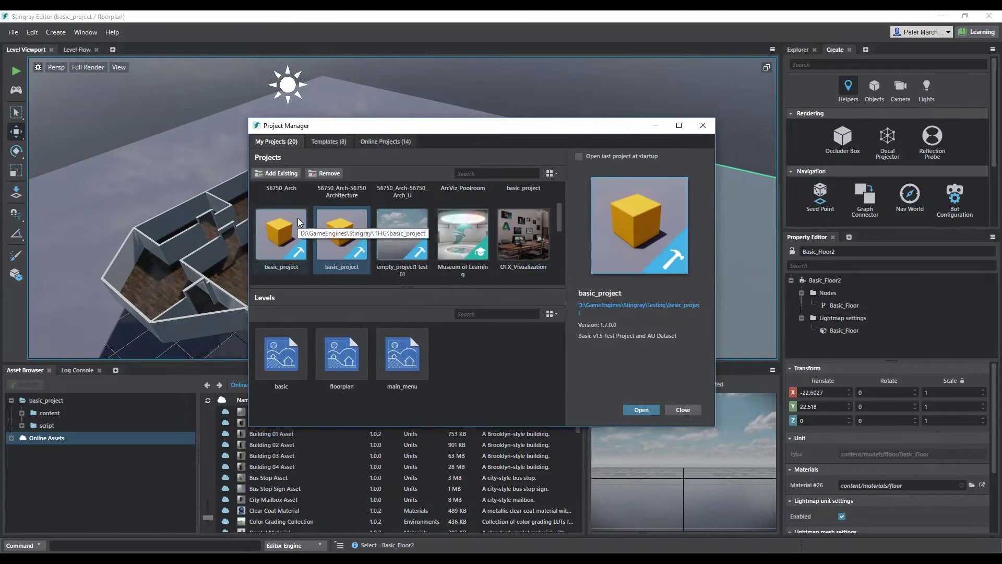
left_click(621, 335)
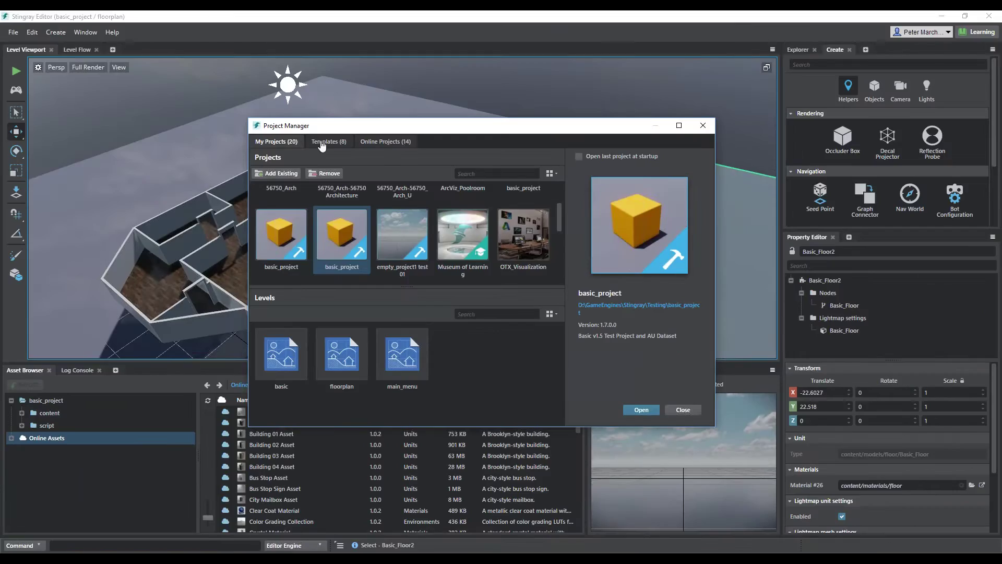
left_click(322, 144)
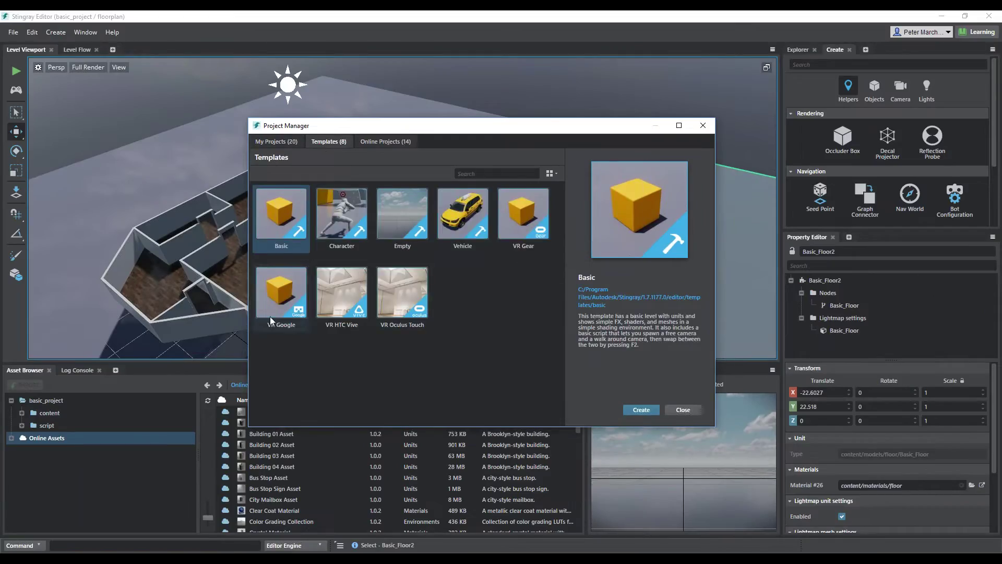
left_click(384, 143)
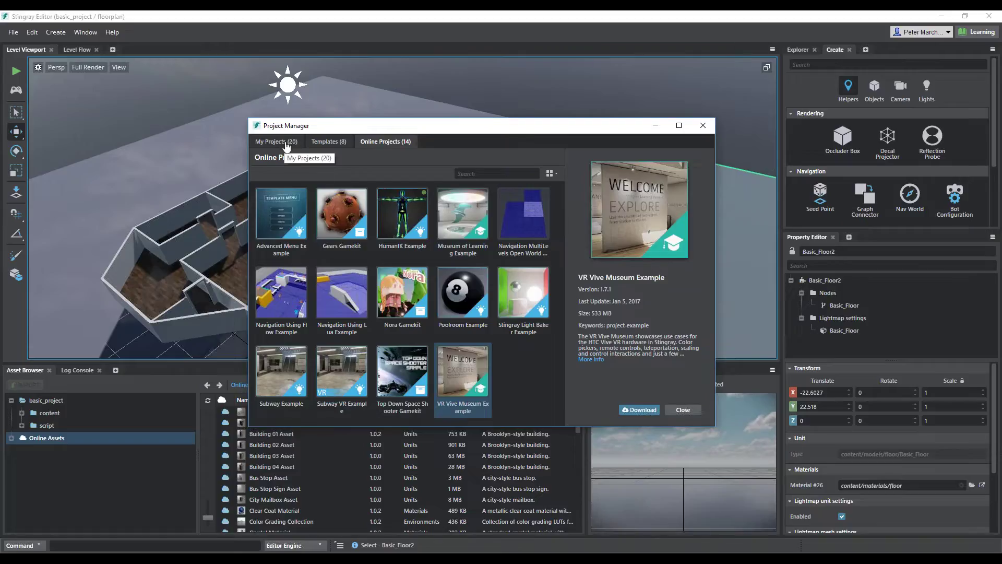
left_click(703, 126)
Add the Story Editor beside the Create panel, undock it into a floating window, and enlarge that window
middle_click_drag(522, 225, 525, 217, "alt")
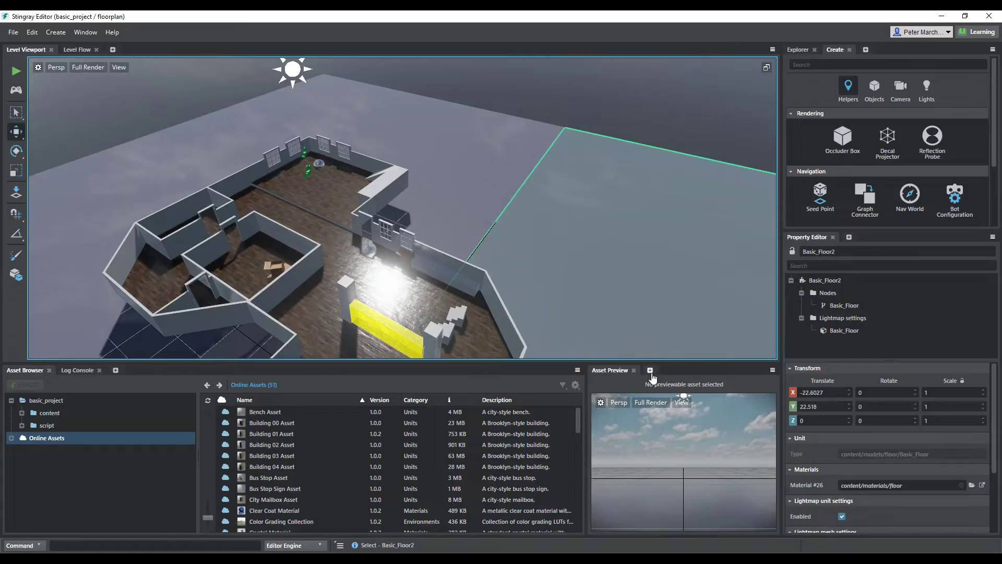
left_click(865, 50)
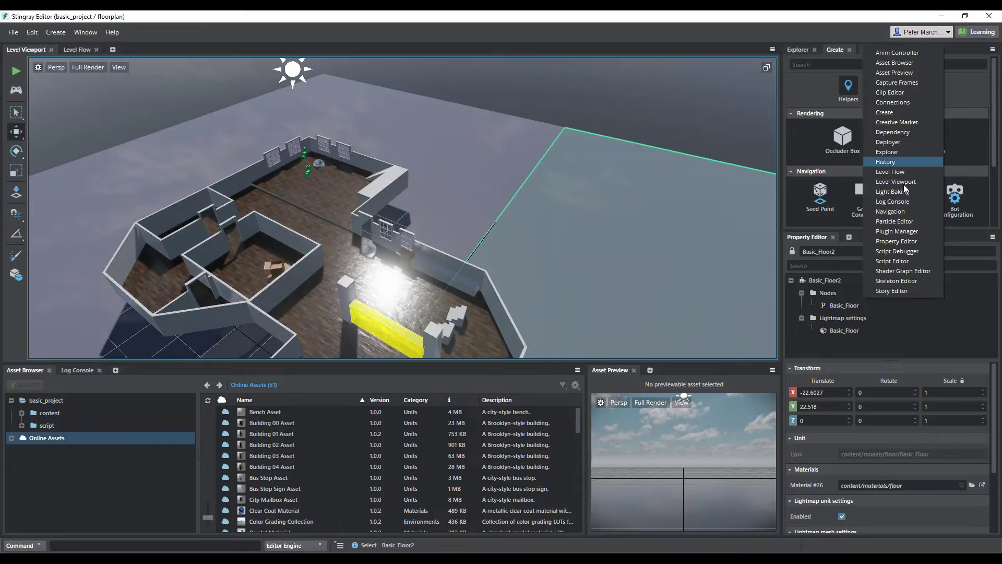
left_click(900, 291)
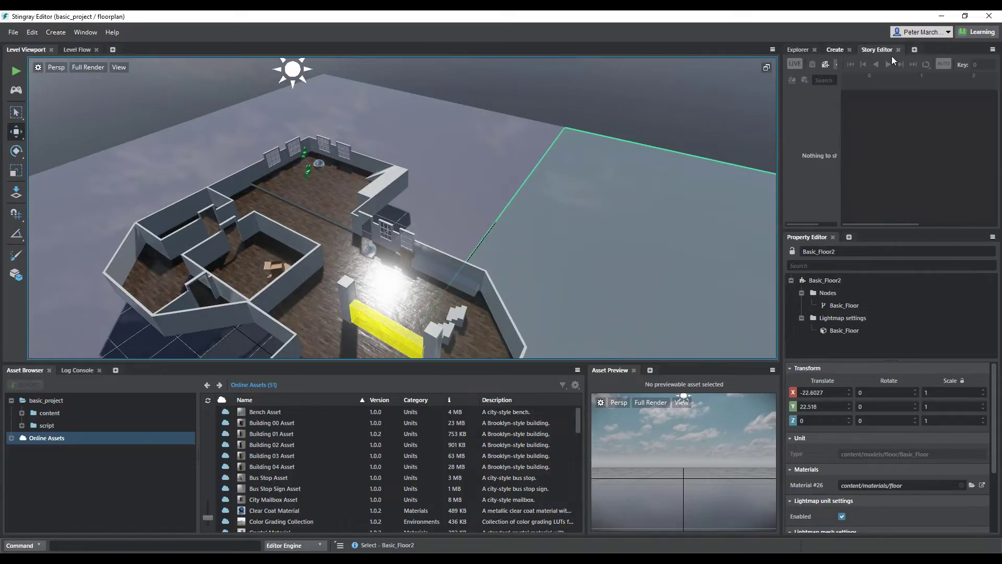
left_click_drag(883, 49, 899, 124)
left_click_drag(896, 368, 356, 463)
left_click_drag(387, 251, 473, 143)
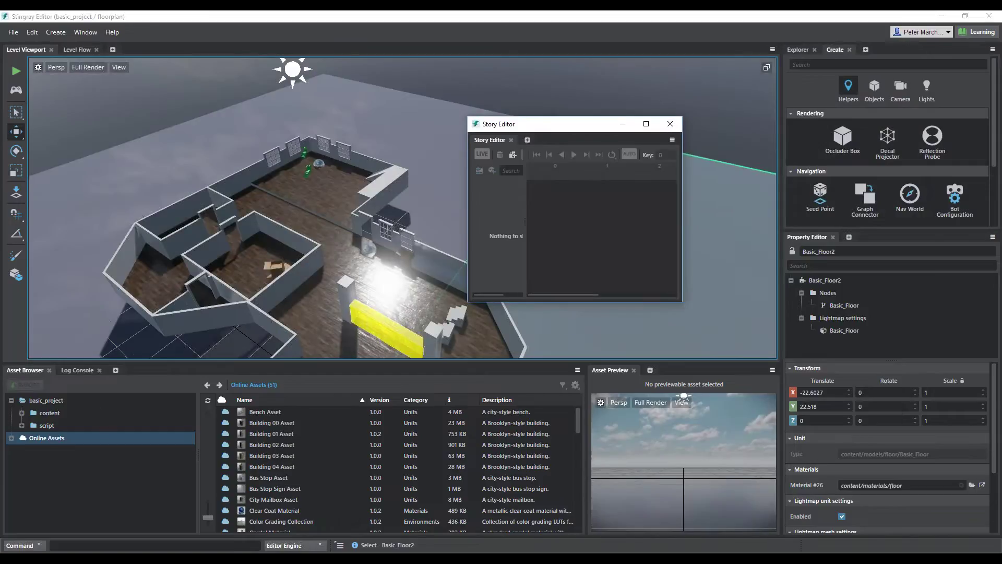
left_click_drag(682, 301, 976, 448)
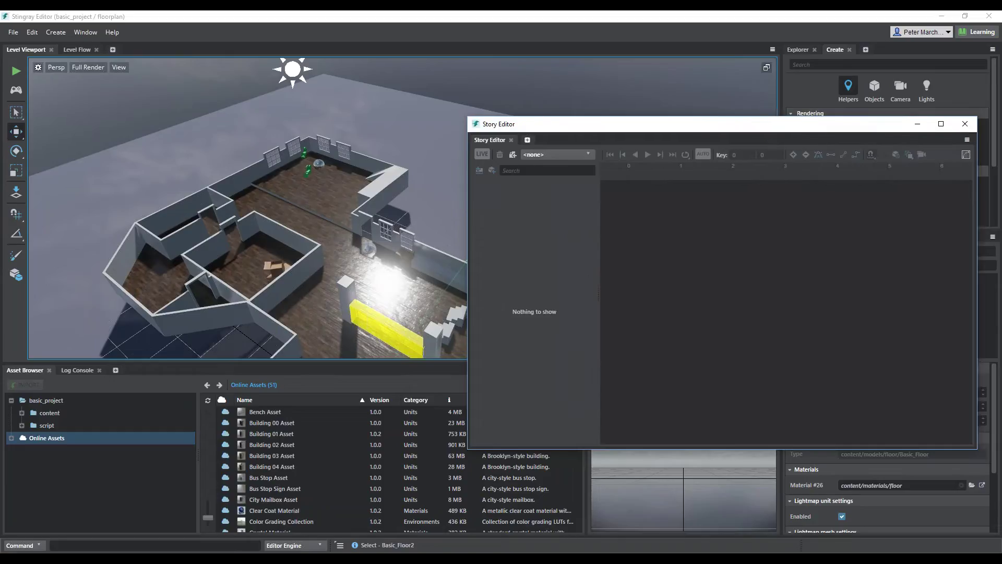
Review the editors that can be added to the floating Story Editor window, and close the window
left_click(527, 140)
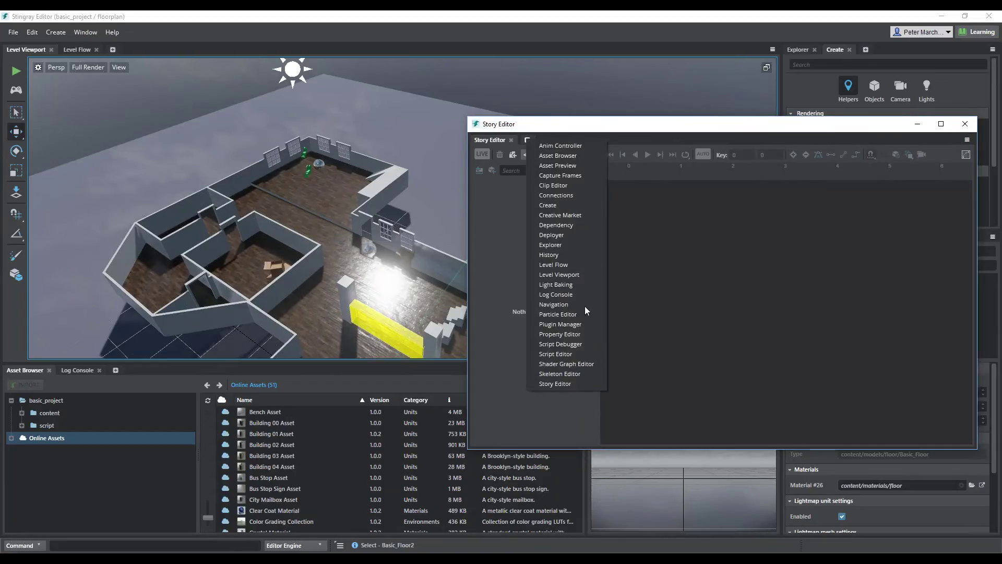
left_click(722, 282)
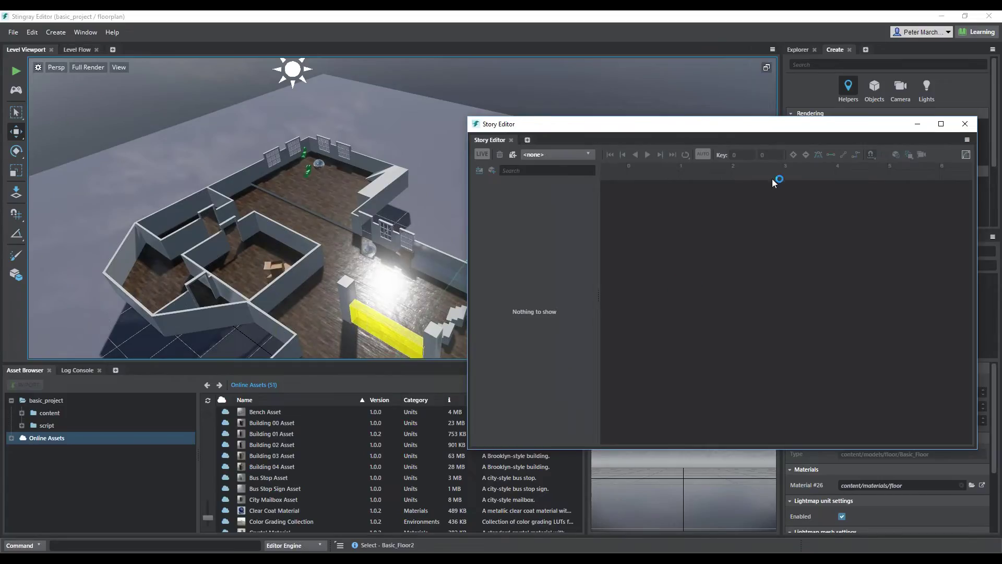
left_click(963, 125)
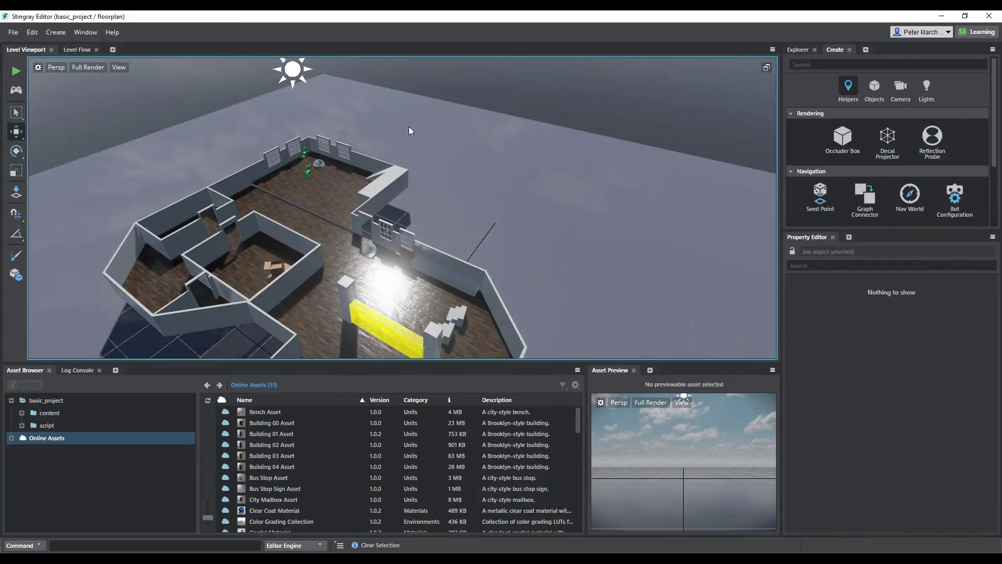
Select the yellow trigger volume, the blue cylinder and the large floor in turn to inspect their properties
middle_click_drag(370, 265, 368, 221, "alt")
left_click_drag(368, 222, 679, 39, "alt")
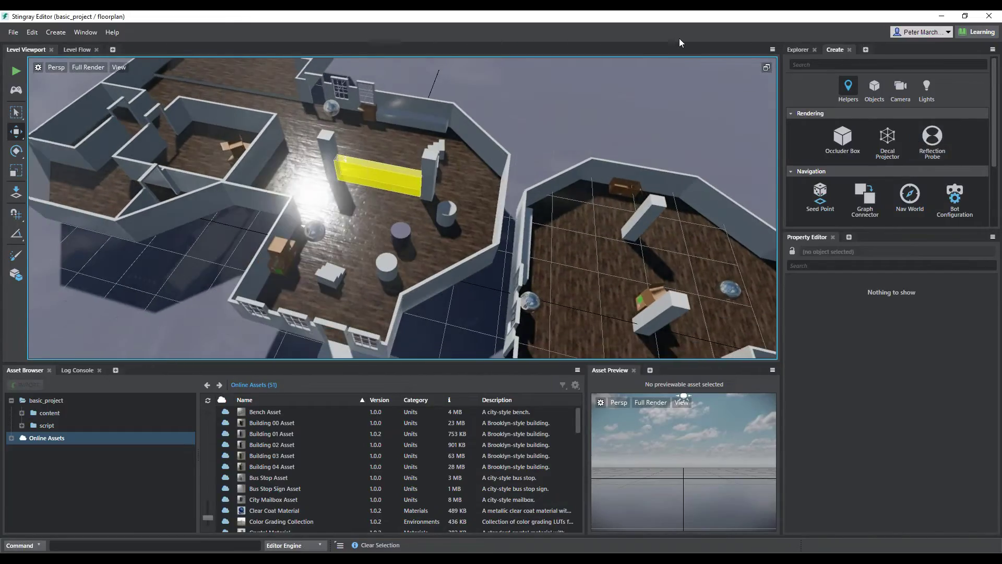
left_click(388, 178)
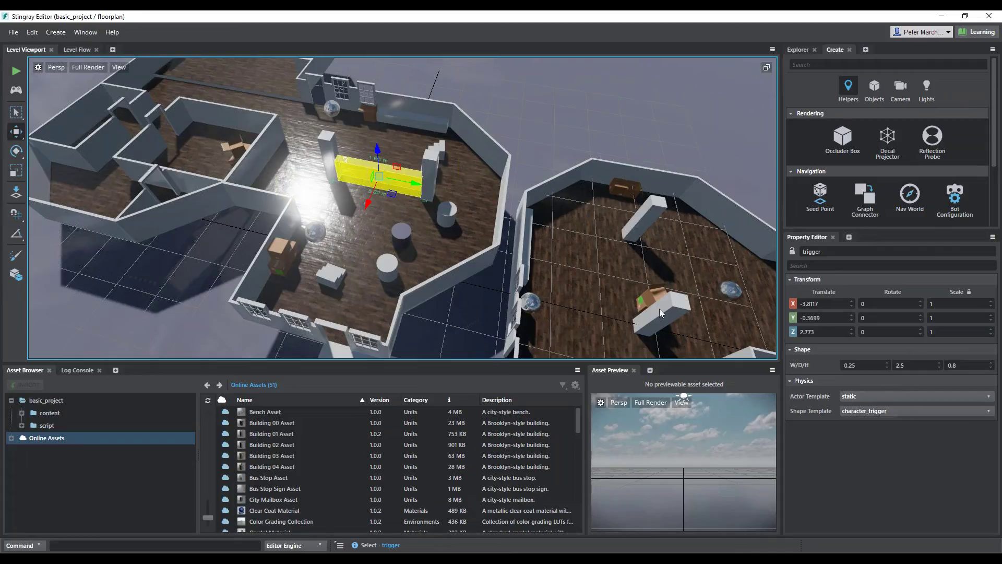
left_click(402, 235)
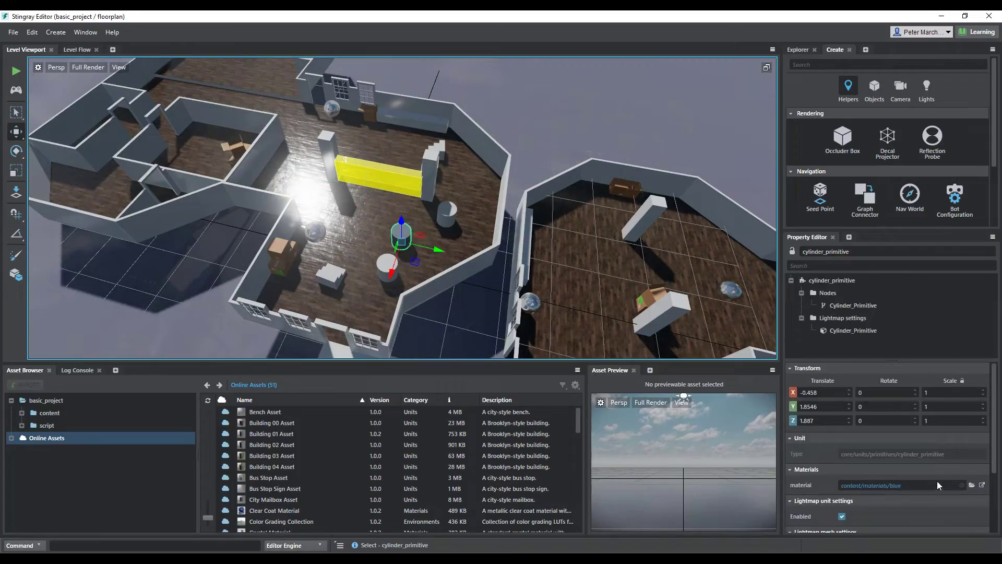
left_click(551, 99)
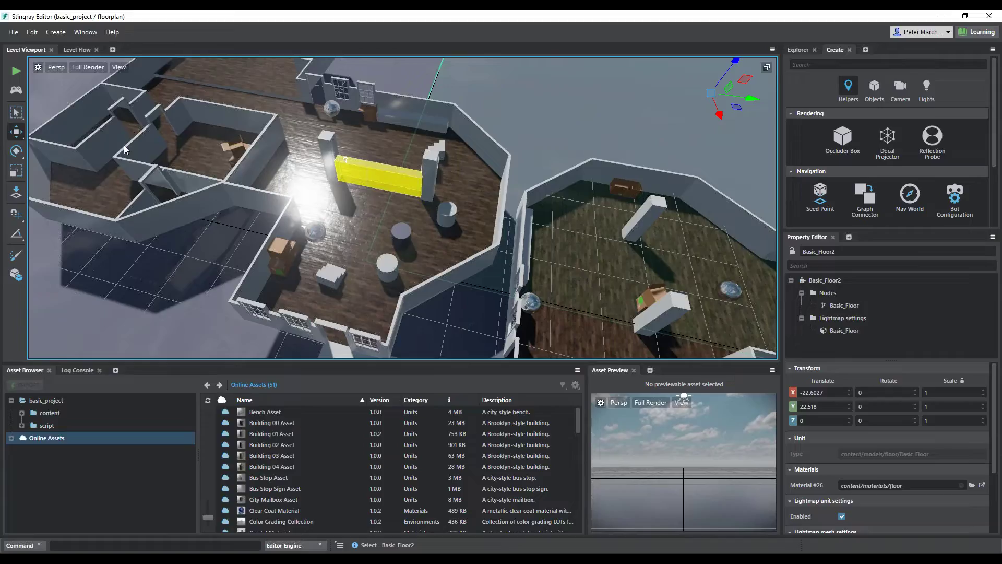
Open the floorplan's level flow graph and examine the nodes of its Trigger group
left_click(76, 49)
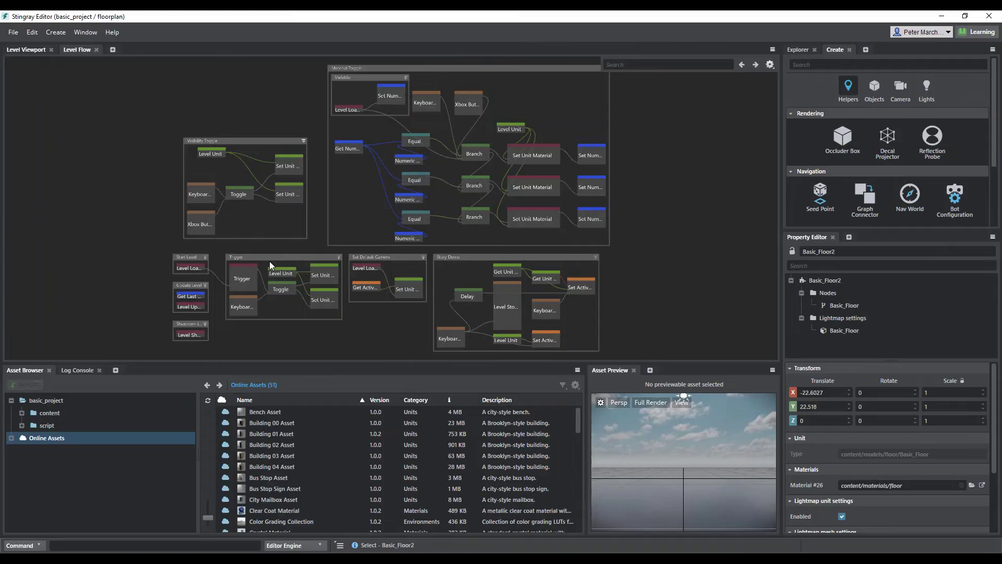
scroll(270, 261, "up", 5)
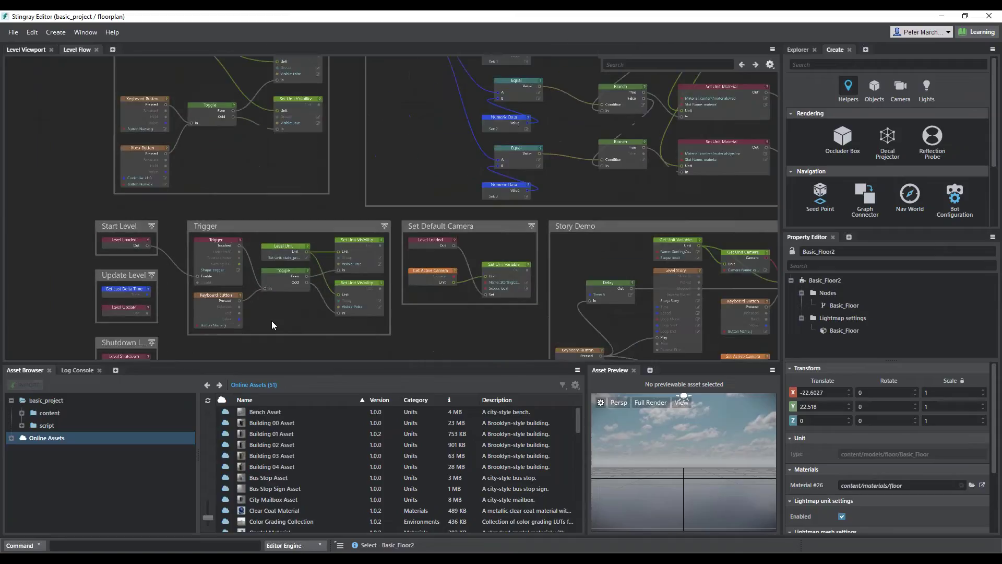
scroll(271, 321, "up", 2)
middle_click_drag(268, 321, 368, 272)
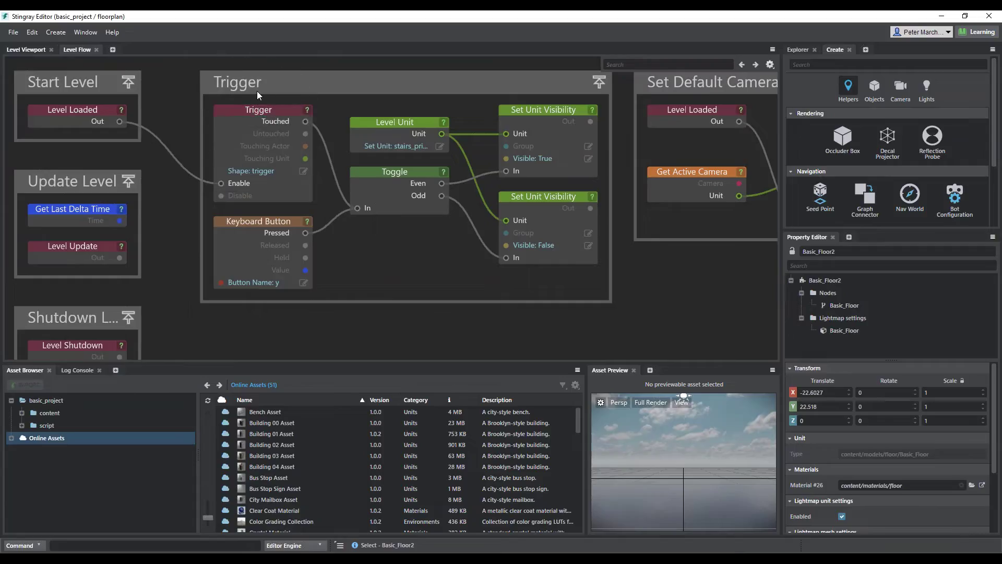
Compare the yellow trigger volume in the level with the Trigger and Keyboard Button nodes of the flow graph
left_click(23, 49)
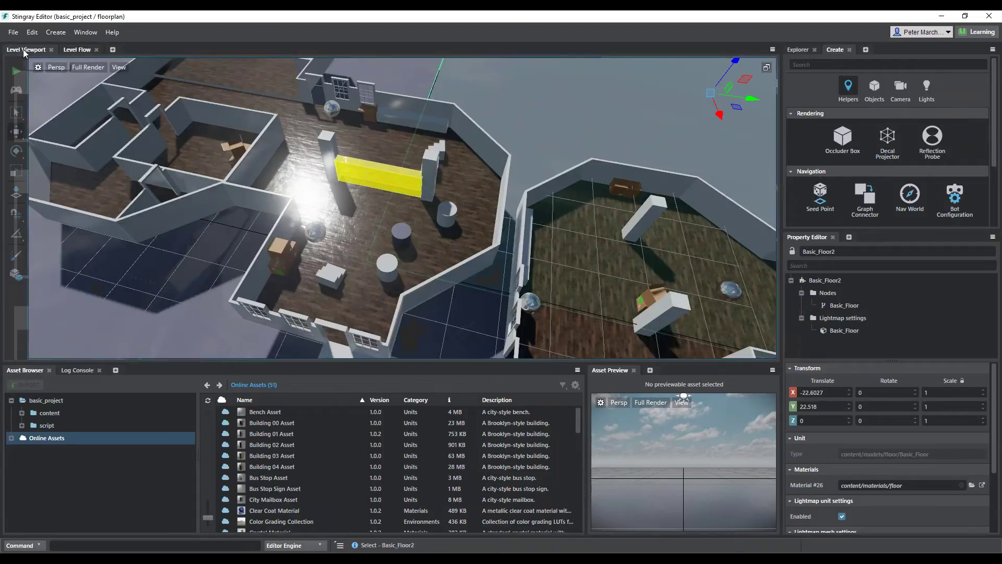
left_click(379, 178)
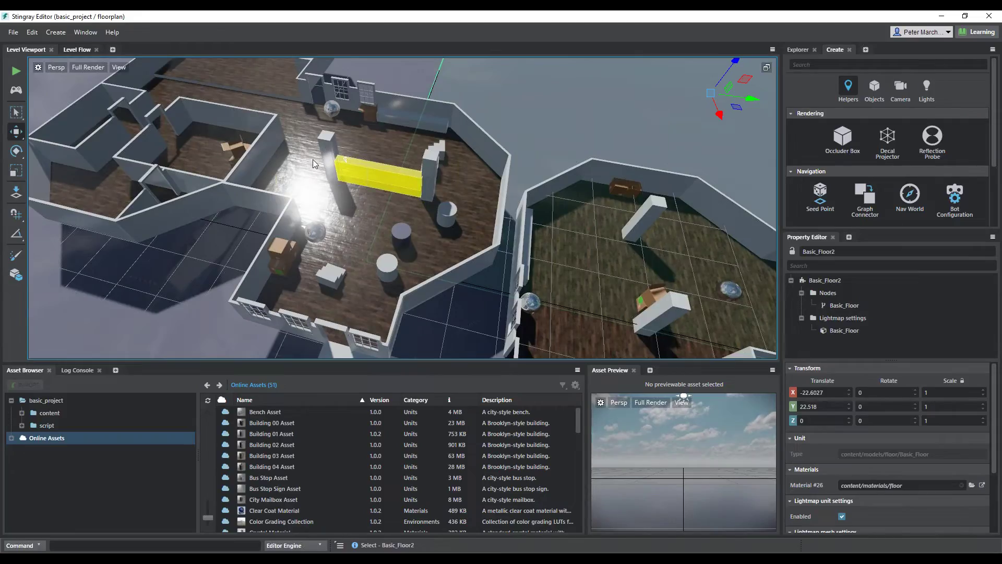
left_click(79, 51)
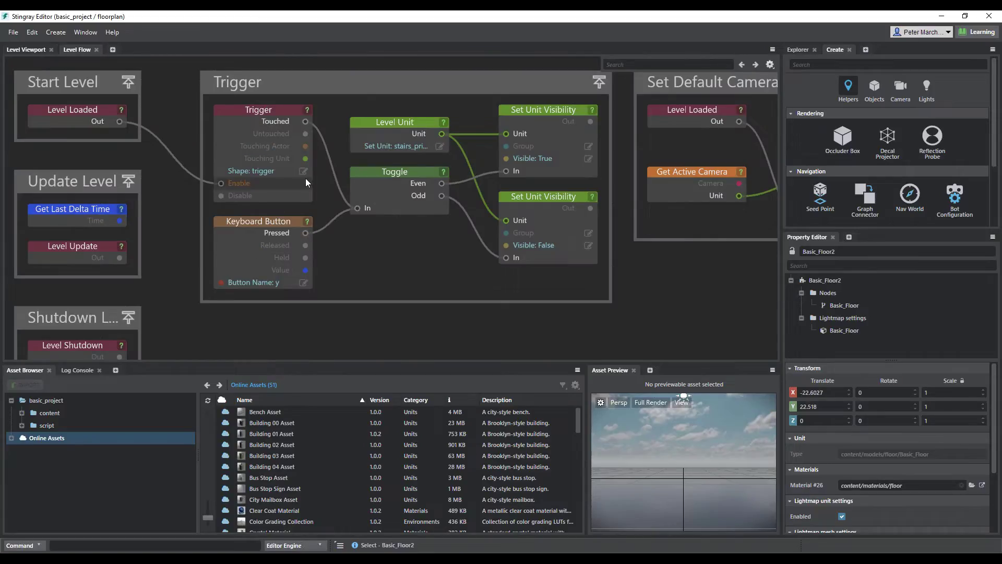
key("ctrl")
key("ctrl")
key("ctrl")
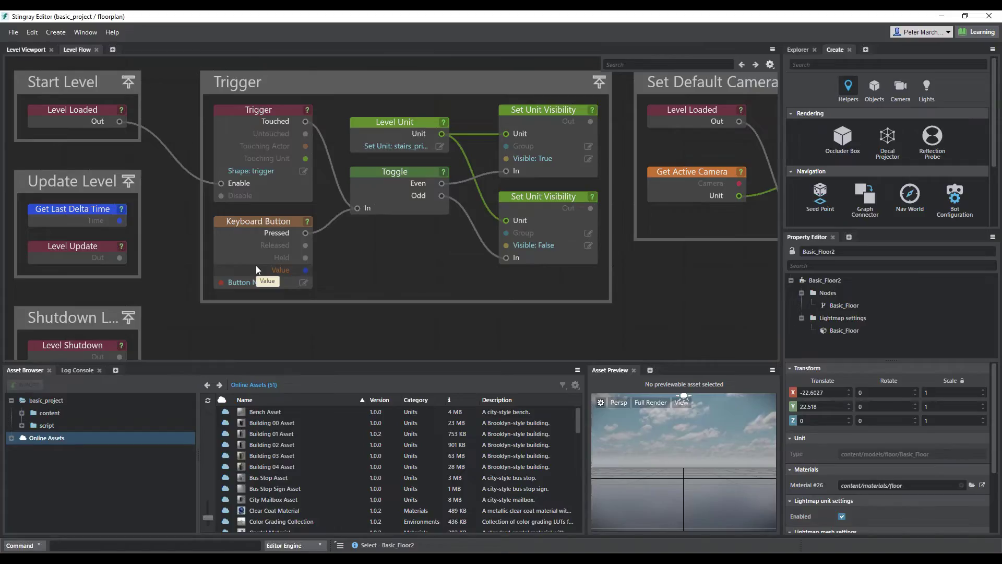
Examine the Set Default Camera nodes and the Story Demo group's Delay, Level Story and Keyboard Button nodes
middle_click_drag(641, 275, 291, 316)
middle_click_drag(683, 335, 409, 238)
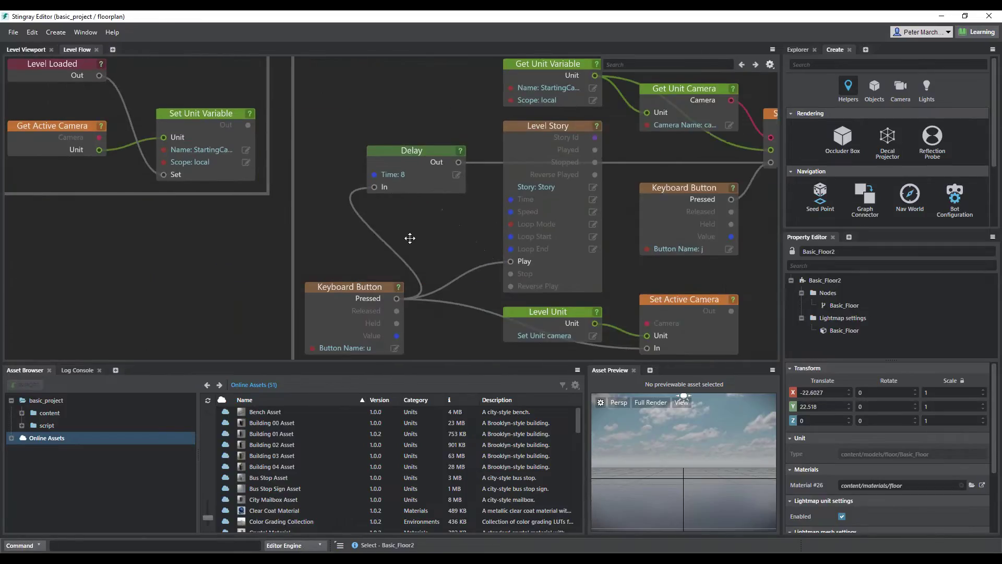
left_click(373, 352)
Examine the Visibility Toggle group's Keyboard Button, Xbox Button, Toggle and Set Unit Visibility nodes in the level flow graph
scroll(447, 135, "down", 1)
middle_click_drag(447, 134, 777, 357)
middle_click_drag(404, 164, 404, 166)
middle_click_drag(182, 102, 499, 270)
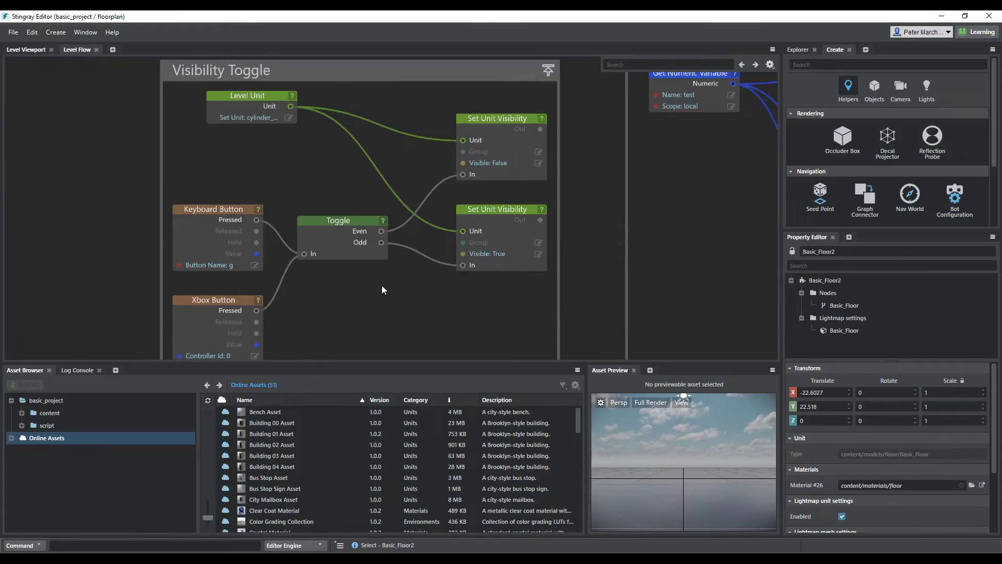
key("ctrl")
key("ctrl")
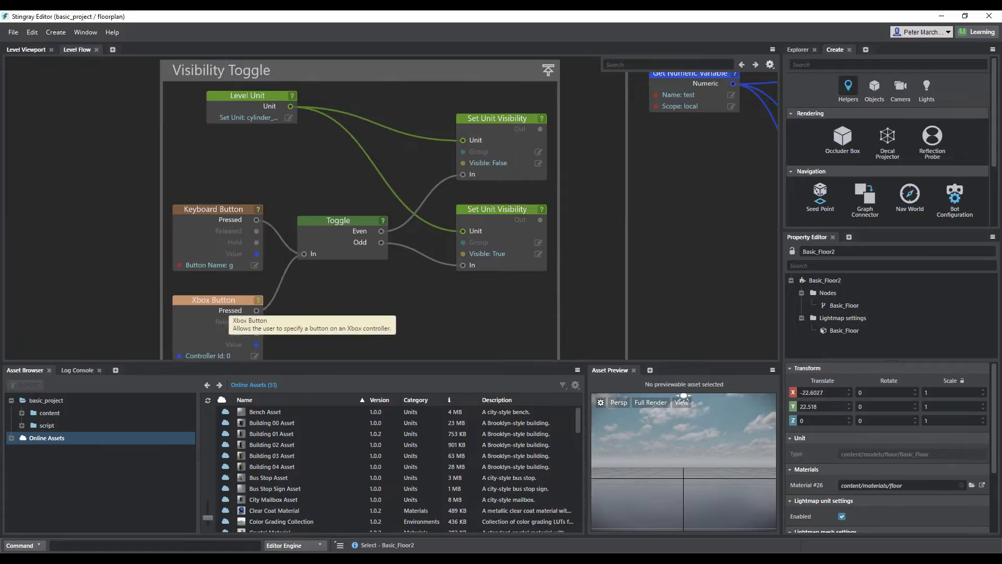
Examine the numeric variable, Equal, Branch and Set Unit Material nodes that switch the cylinder between blue, red and yellow
middle_click_drag(594, 307, 263, 324)
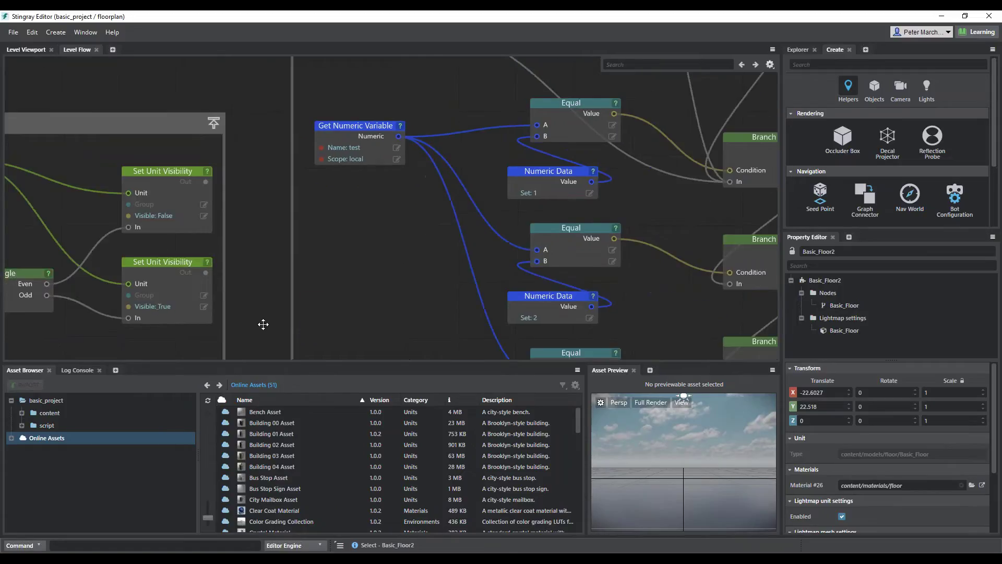
scroll(252, 319, "down", 3)
middle_click_drag(678, 159, 506, 198)
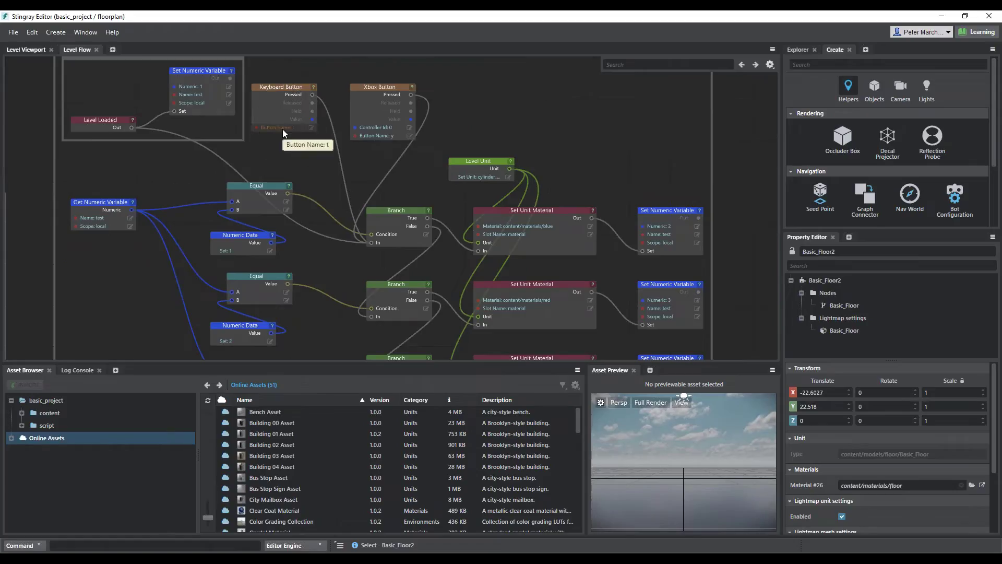
middle_click_drag(478, 306, 468, 253)
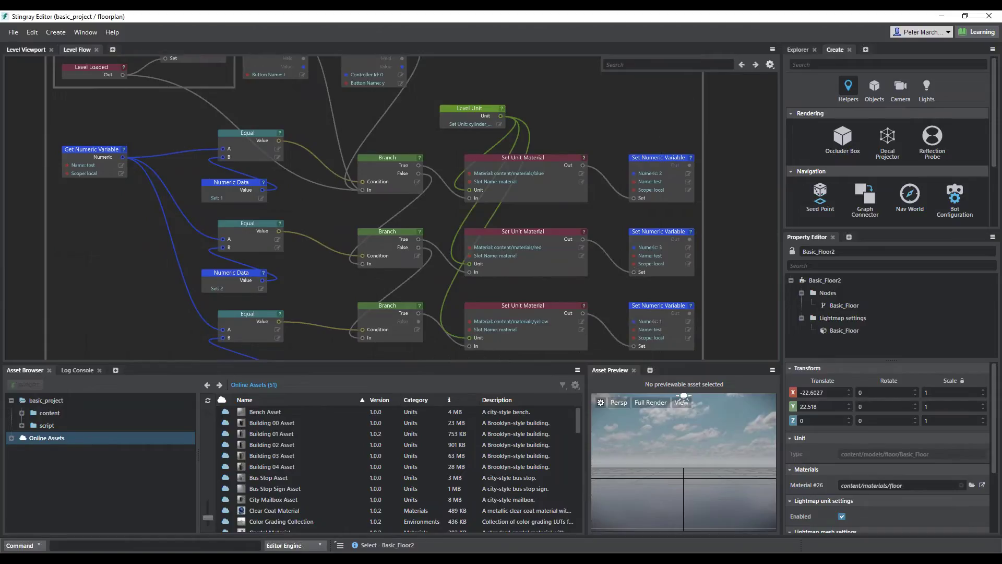
scroll(598, 157, "down", 1)
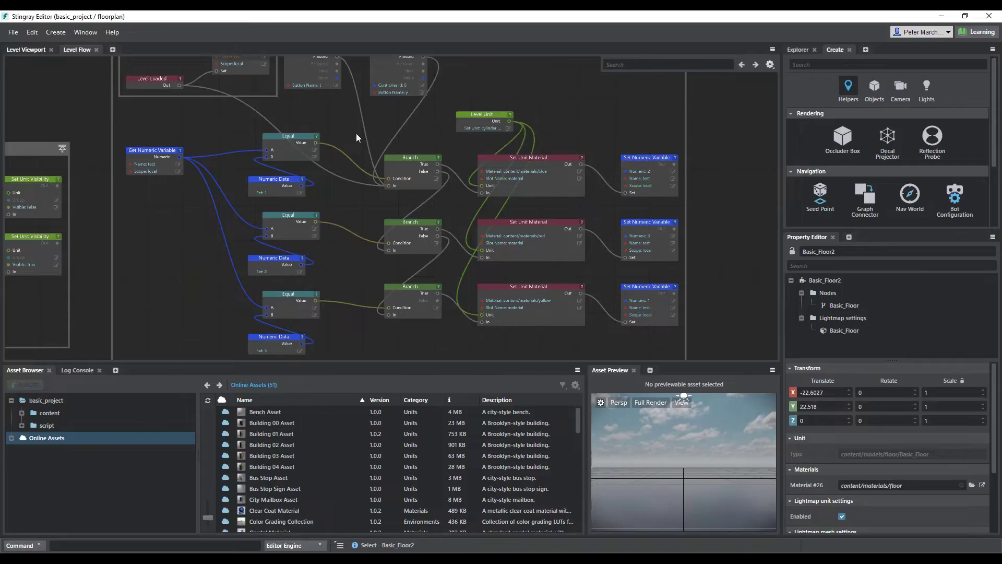
left_click(302, 222)
middle_click_drag(223, 129, 617, 201)
scroll(616, 201, "down", 2)
Run the floorplan level as a test from the level viewport and fly the camera around its rooms
left_click(42, 49)
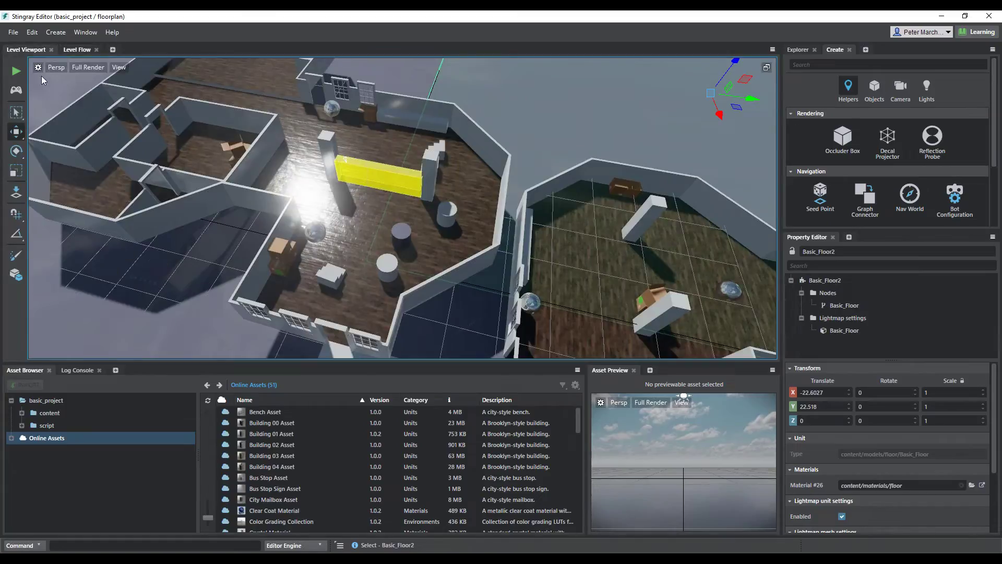
left_click(13, 72)
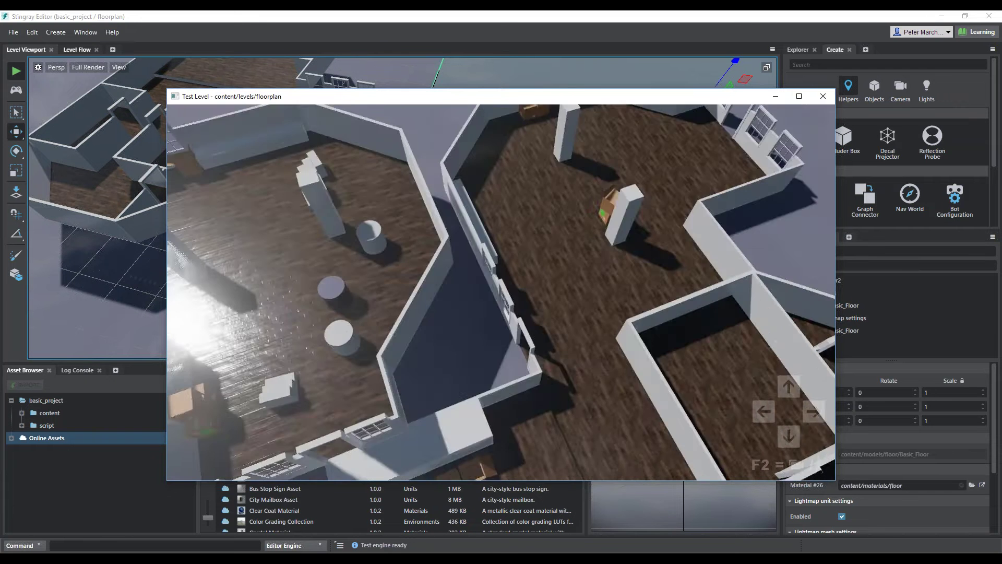
key("a")
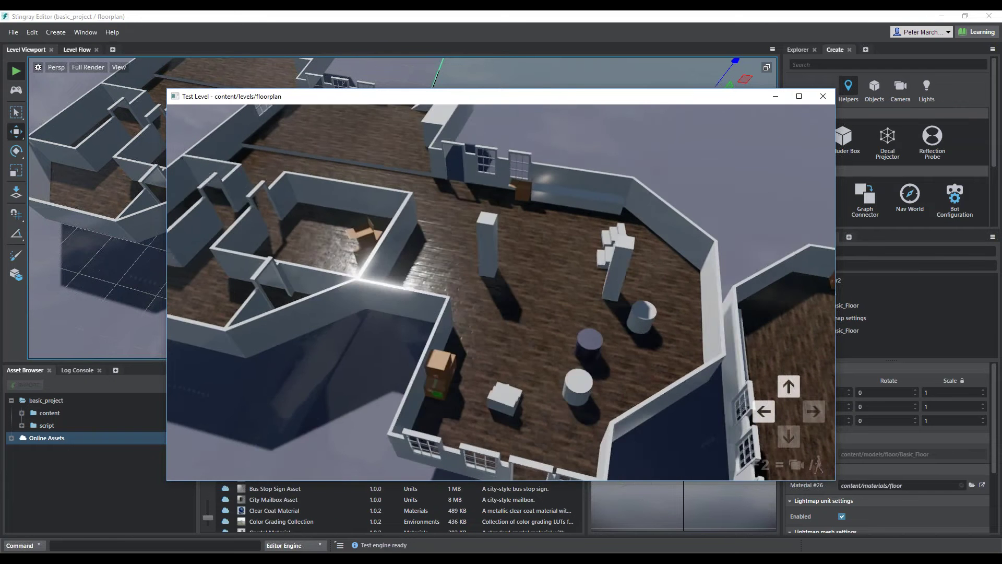
key("w")
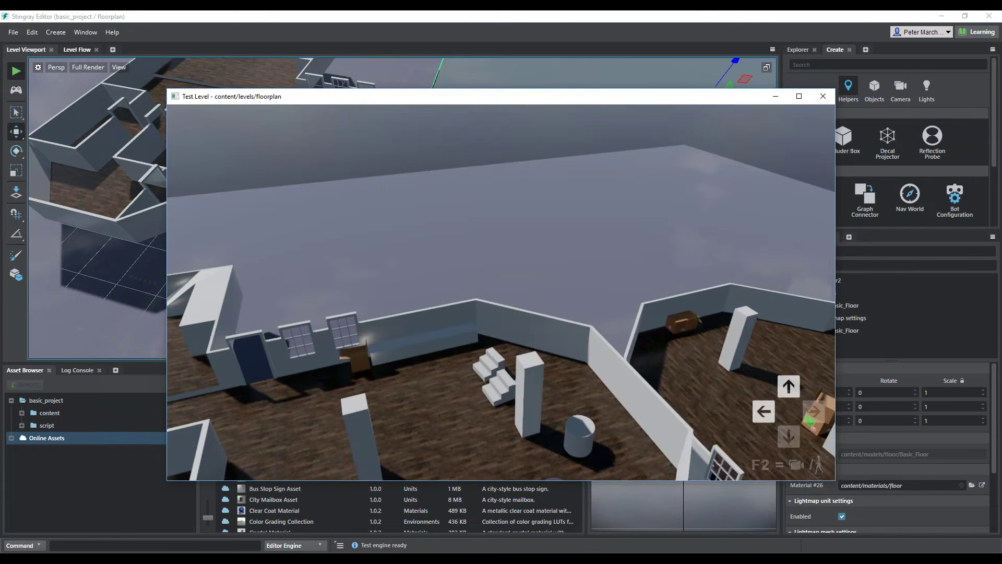
key("a")
key("w")
key("a")
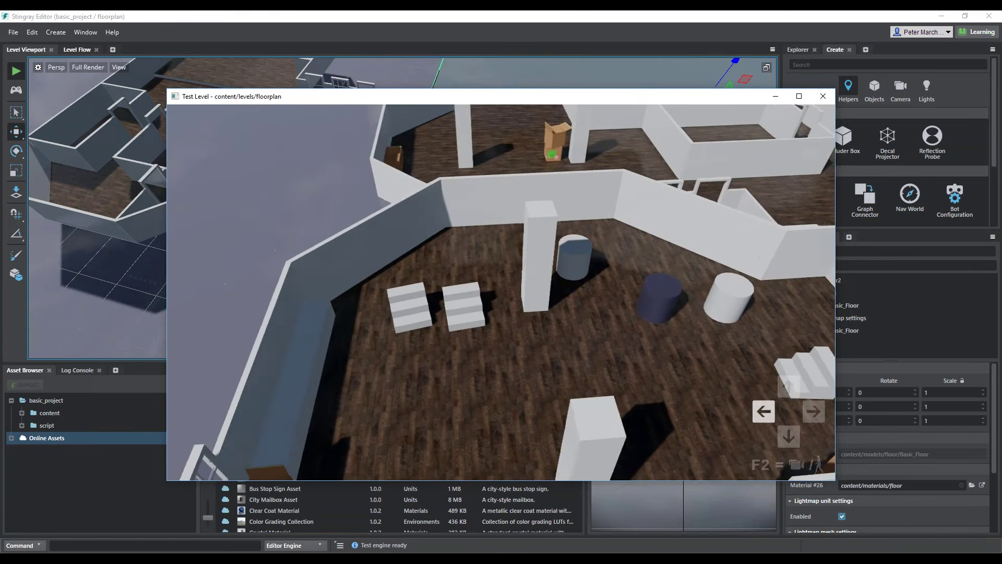
Switch the running test level to walking mode and walk past the white steps to the cylinders
key("F2")
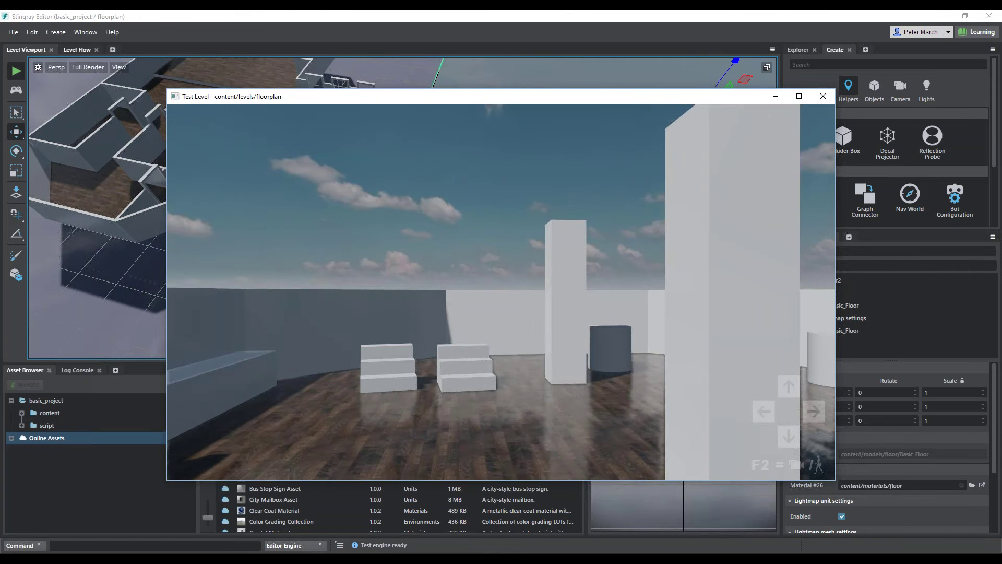
key("a")
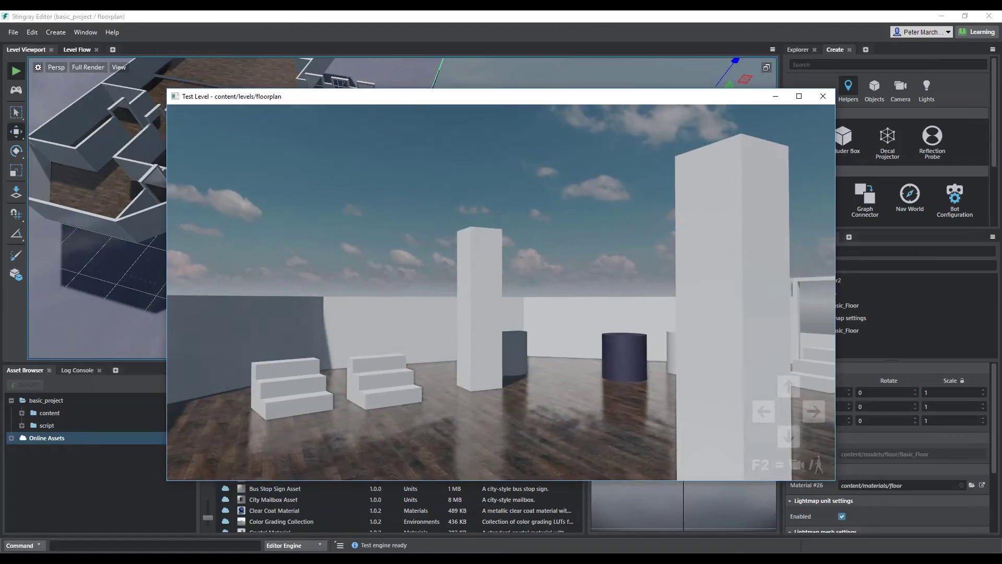
key("d")
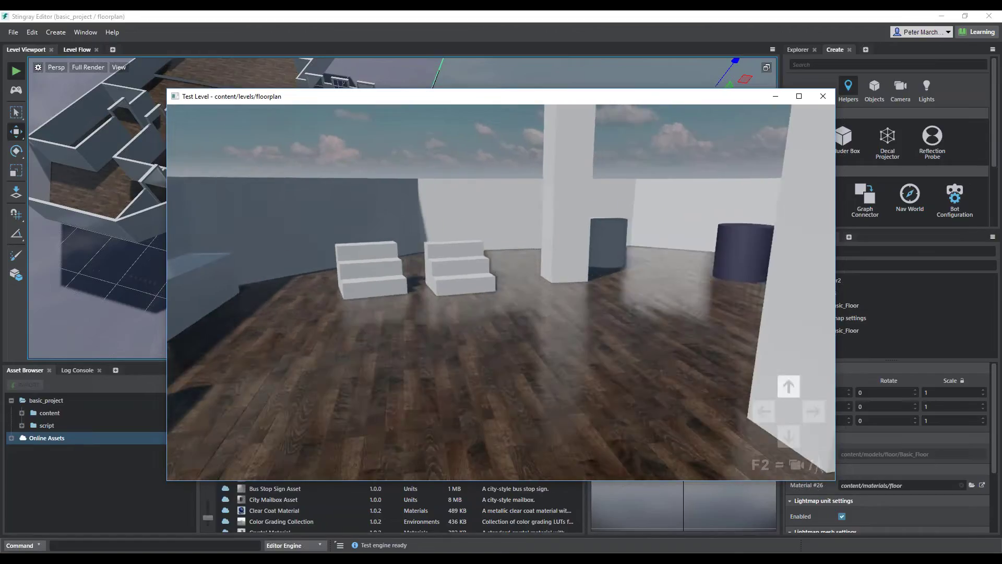
key("w")
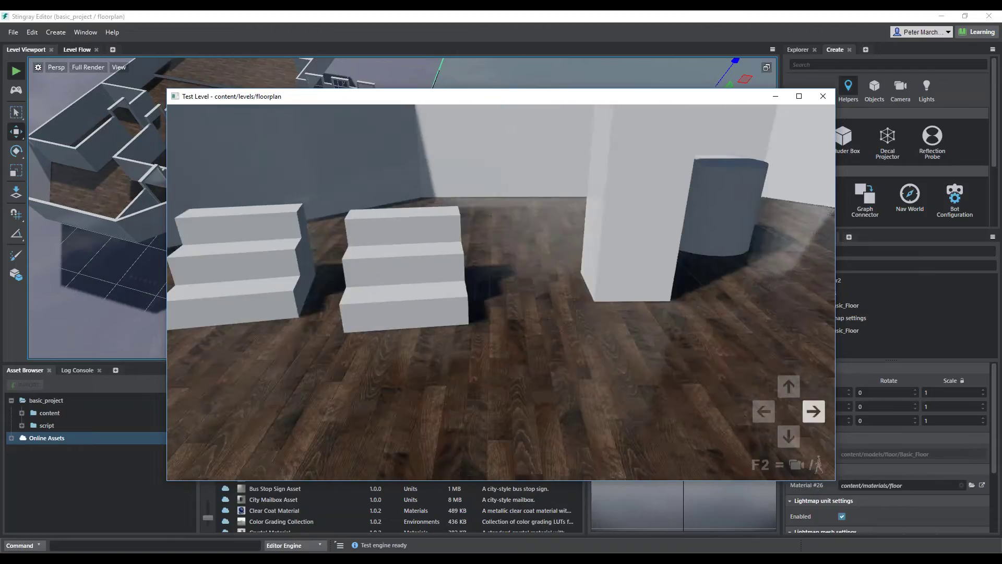
key("a")
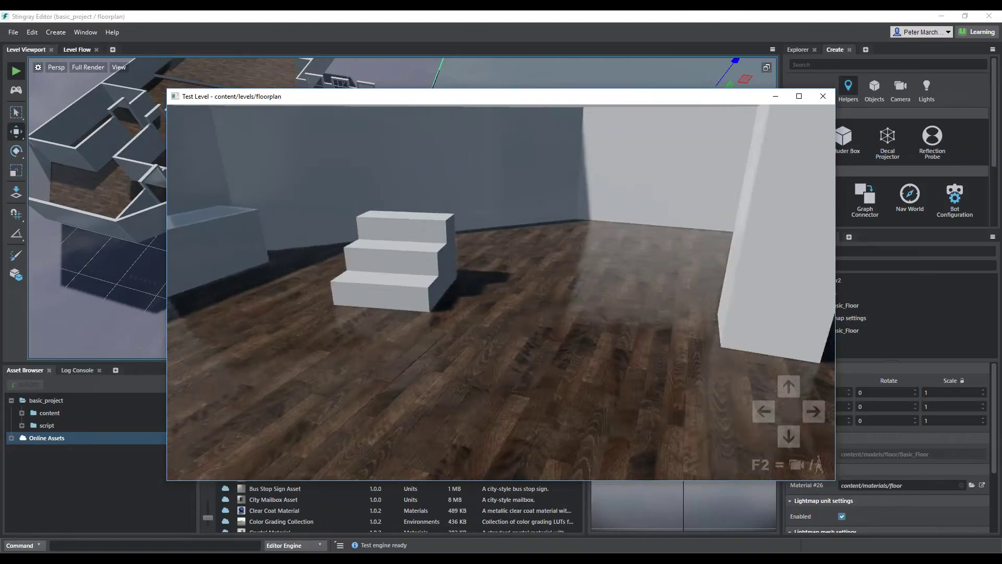
key("d")
key("a")
key("d")
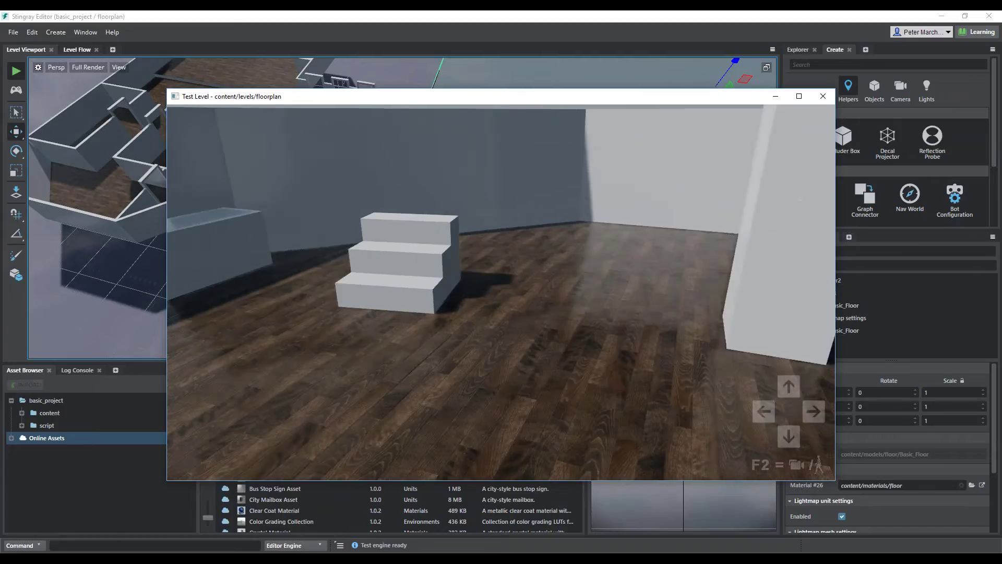
key("d")
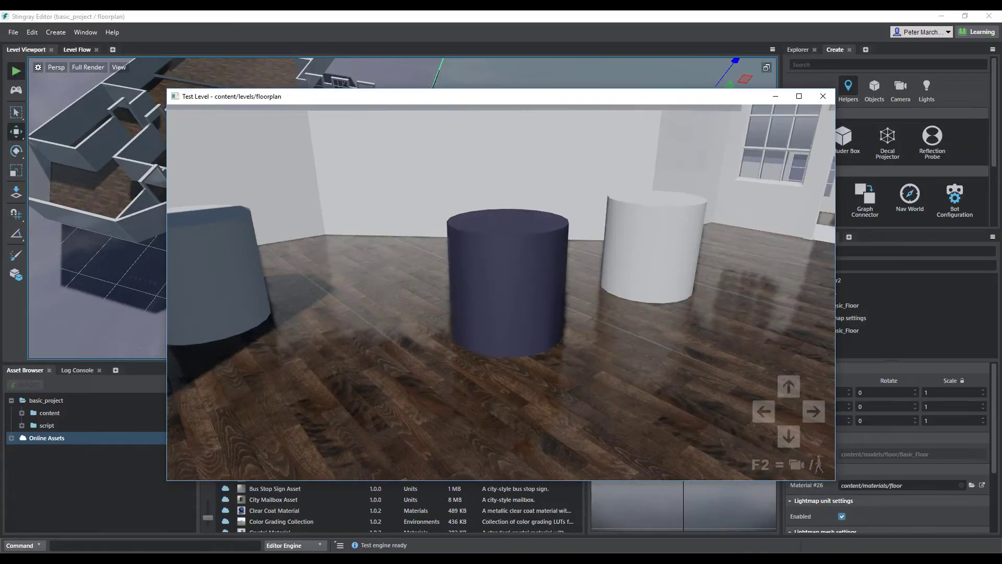
Cycle the middle cylinder's material through yellow, blue and red in the running test, and end the test
key("space")
key("space")
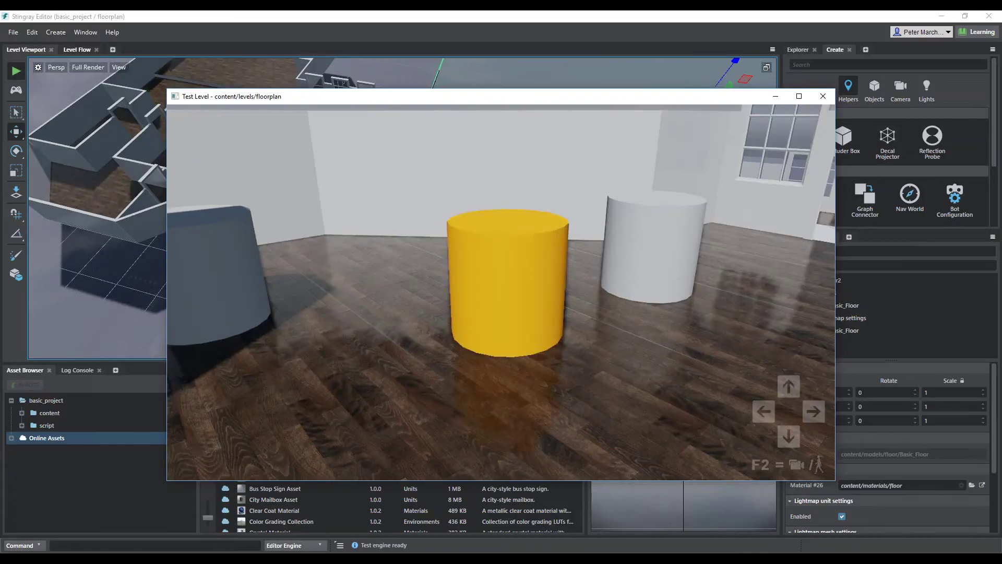
key("space")
key("space")
key("space")
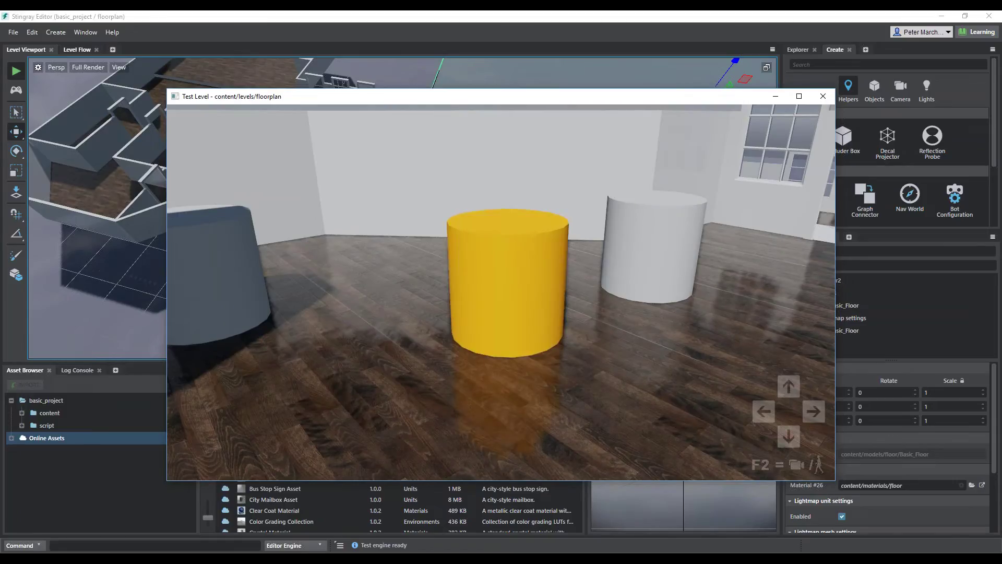
key("space")
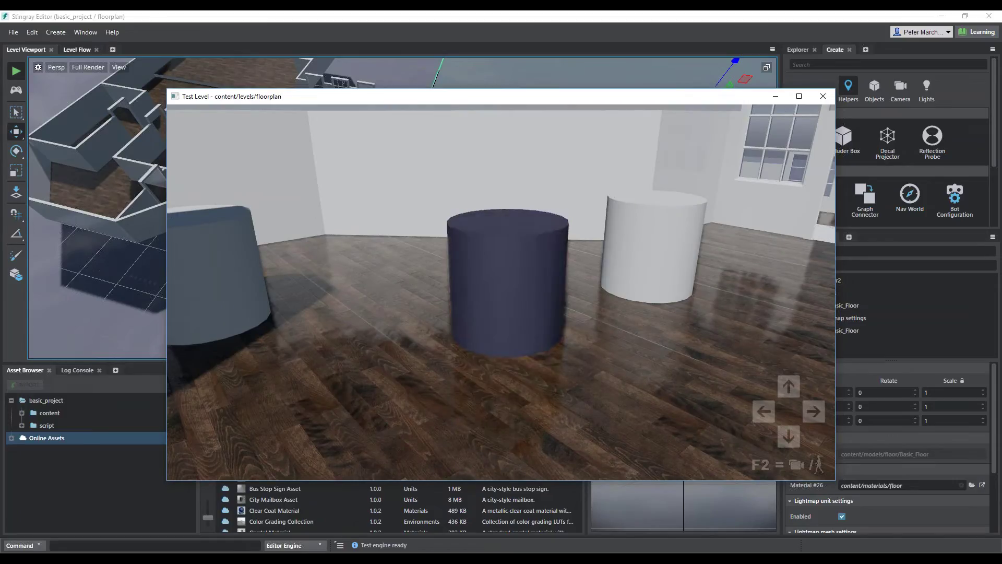
key("space")
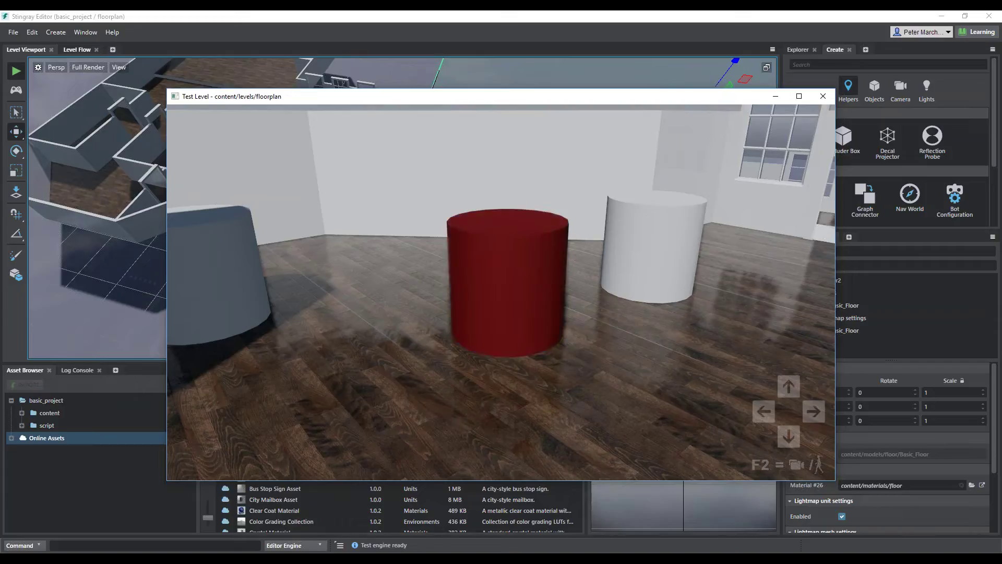
key("space")
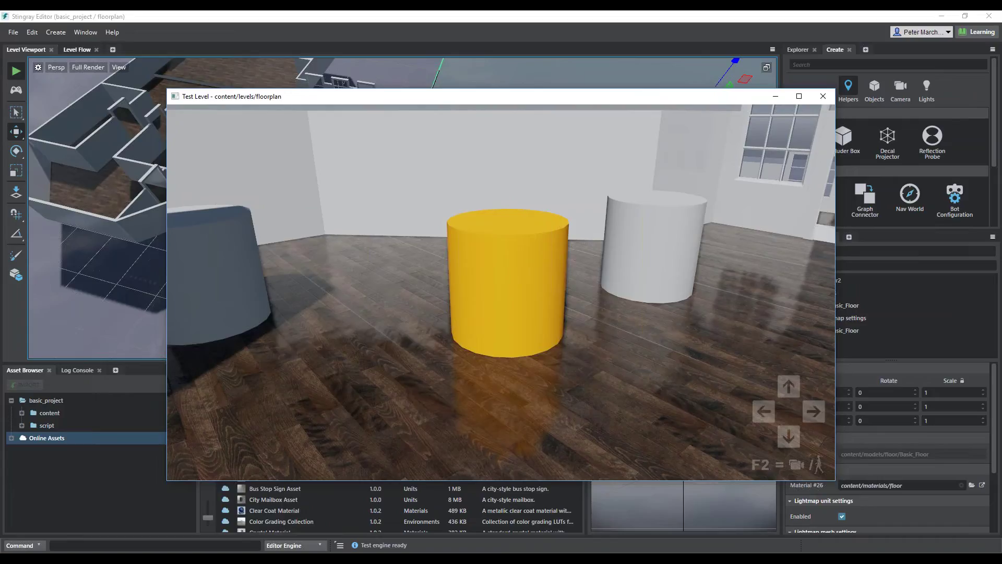
key("Escape")
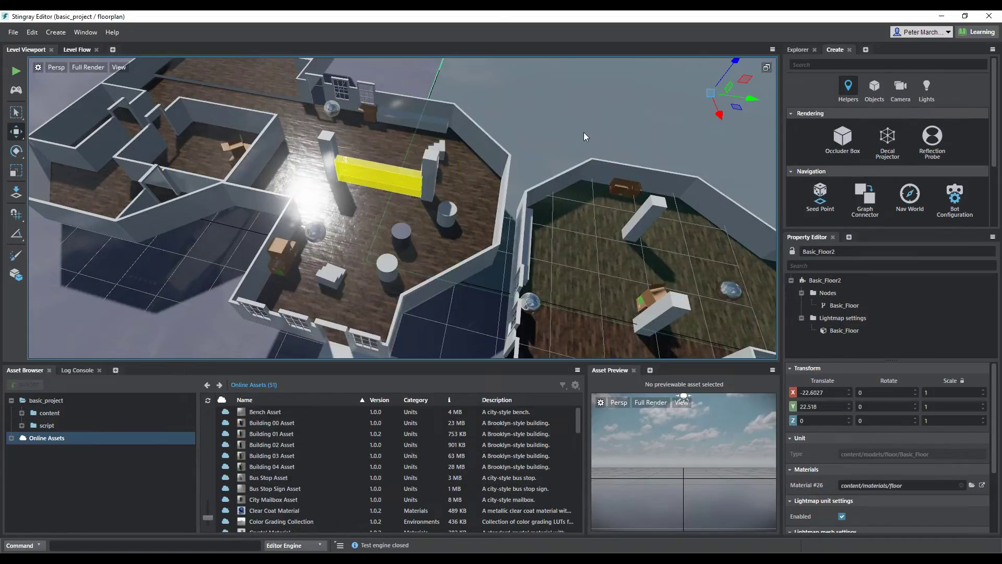
Add the Deployer panel beside the Create panel to show the project's Windows packaging options
left_click(865, 49)
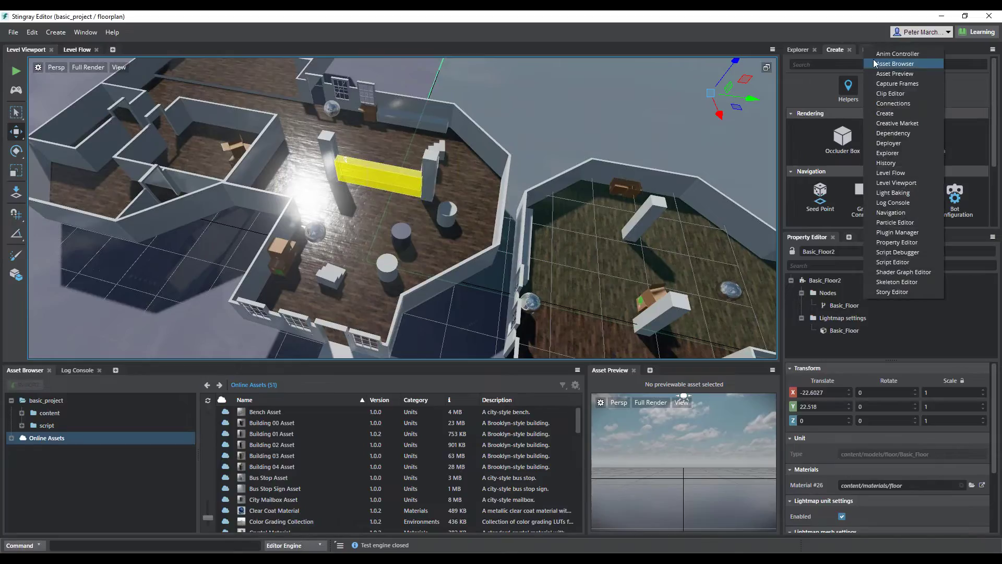
left_click(903, 141)
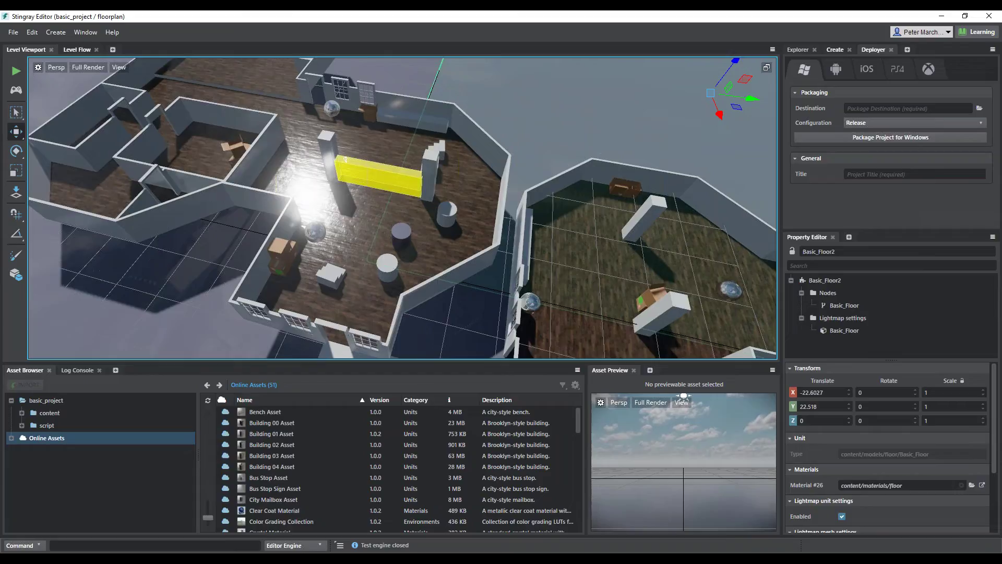
scroll(537, 236, "down", 3)
scroll(537, 236, "down", 1)
scroll(537, 235, "up", 1)
middle_click_drag(521, 261, 495, 227, "alt")
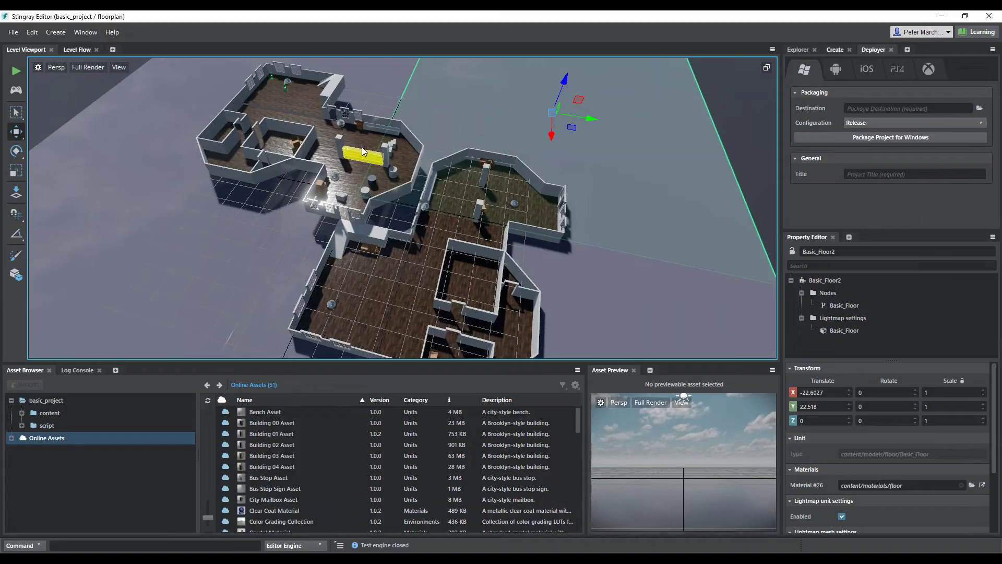
Browse the basic_project assets to the floor folder inside content/models
left_click(38, 415)
left_click(22, 412)
left_click(53, 464)
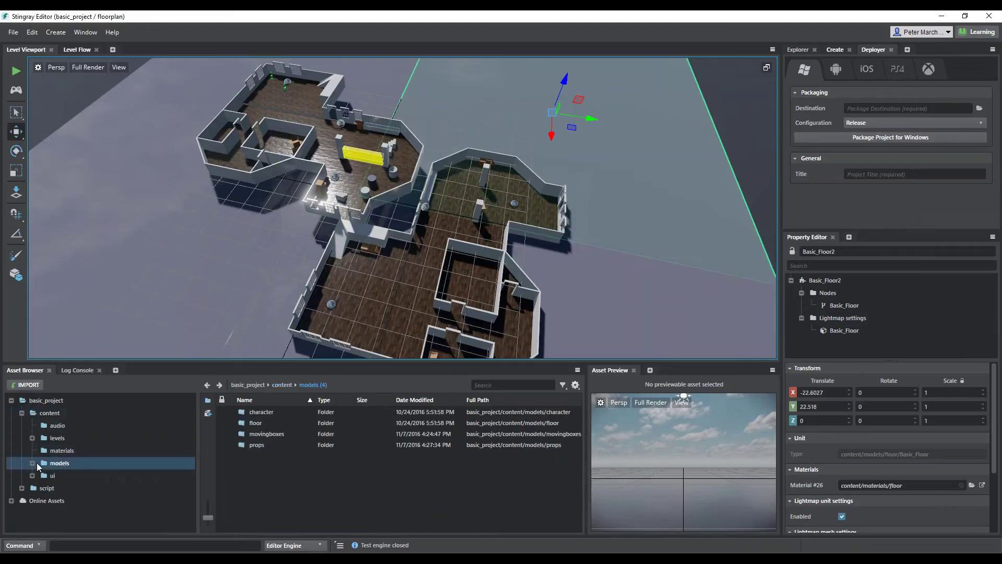
left_click(33, 463)
left_click(67, 488)
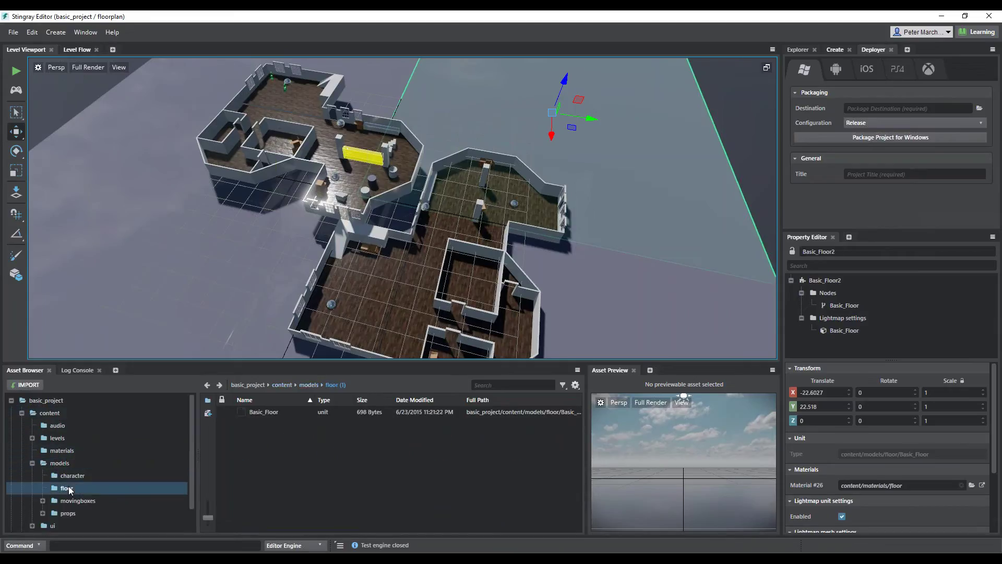
Select the Basic_Floor unit and send it to 3ds Max
left_click(271, 412)
right_click(271, 410)
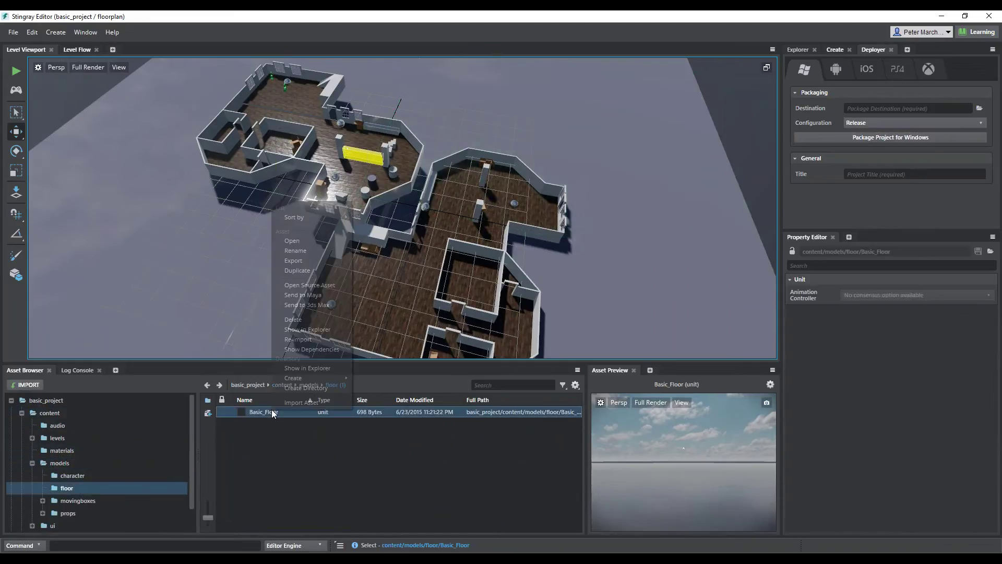
left_click(321, 369)
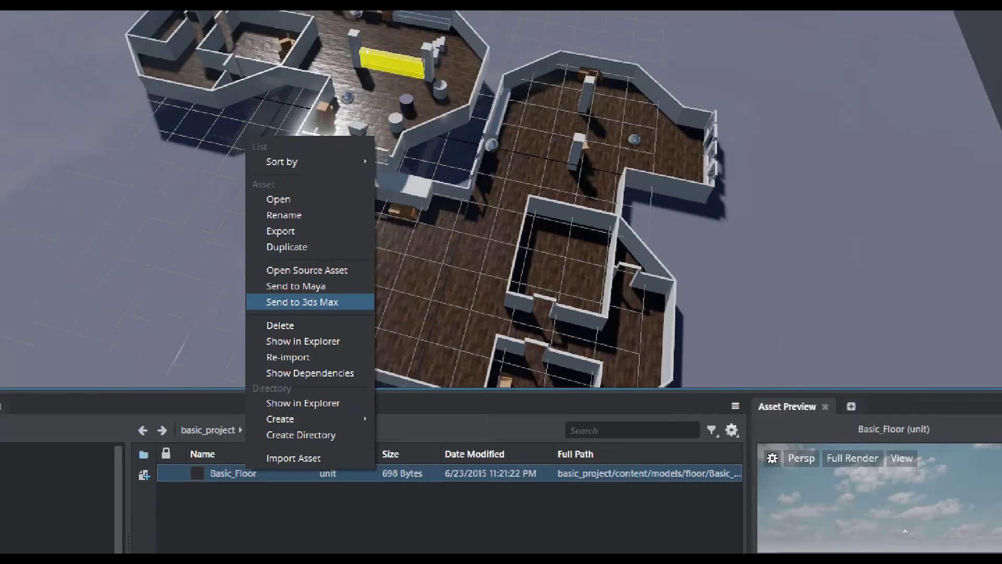
left_click(299, 301)
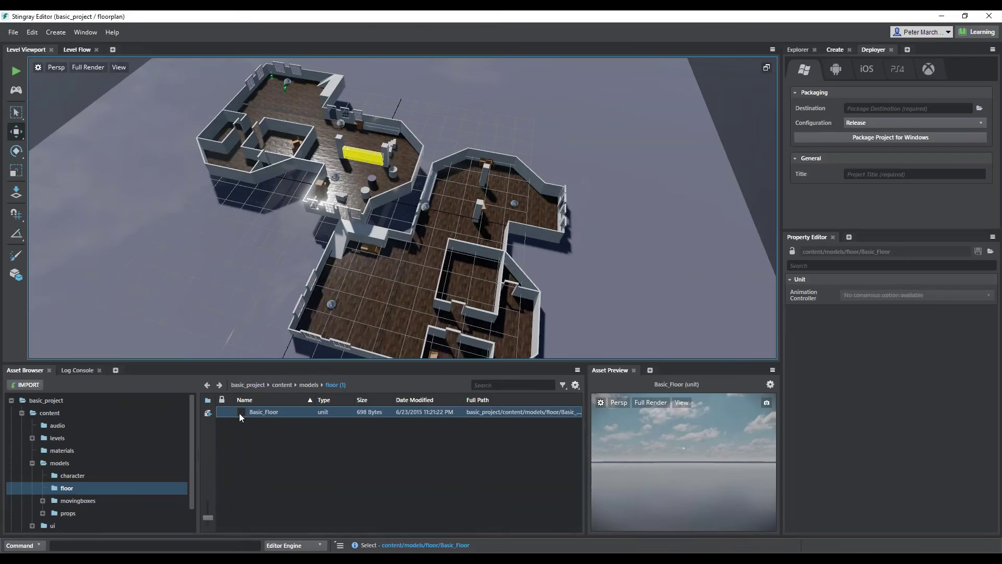